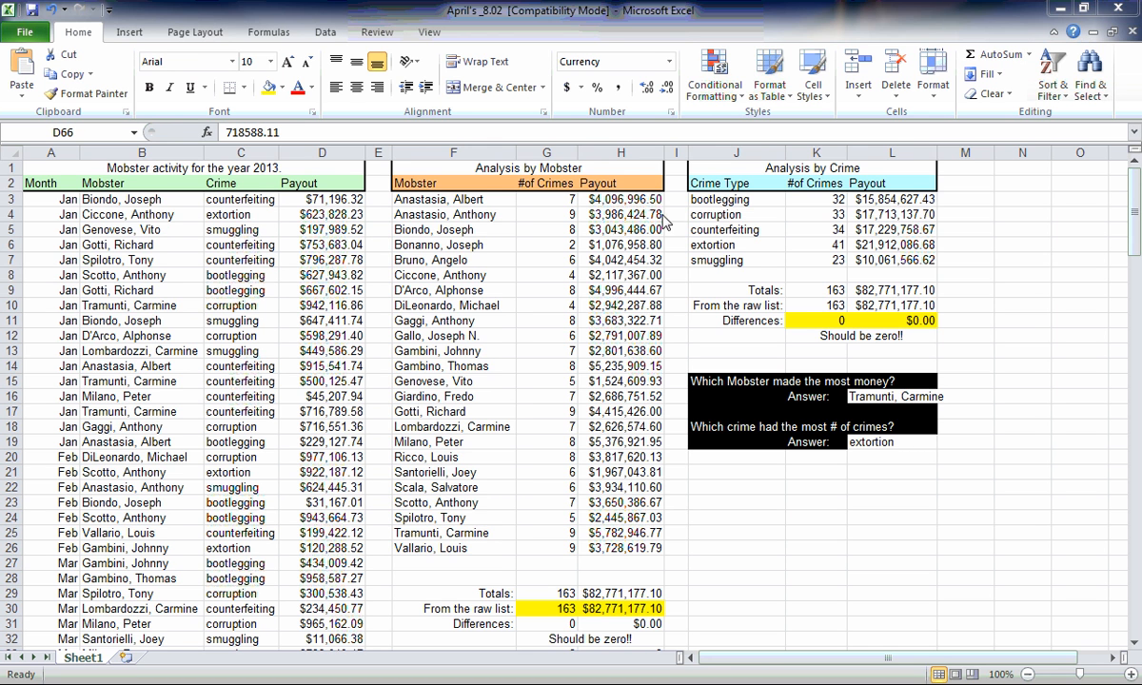
{"action": "key", "text": "F2"}
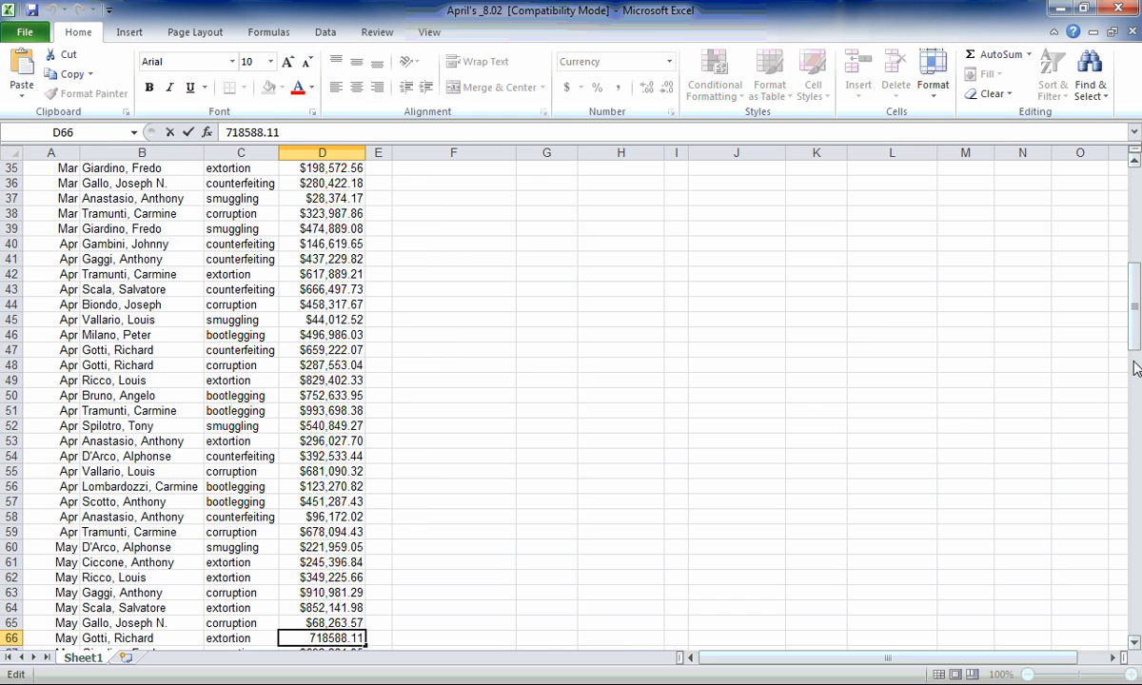
{"action": "left_click_drag", "start_coordinate": [1131, 337], "coordinate": [1129, 221]}
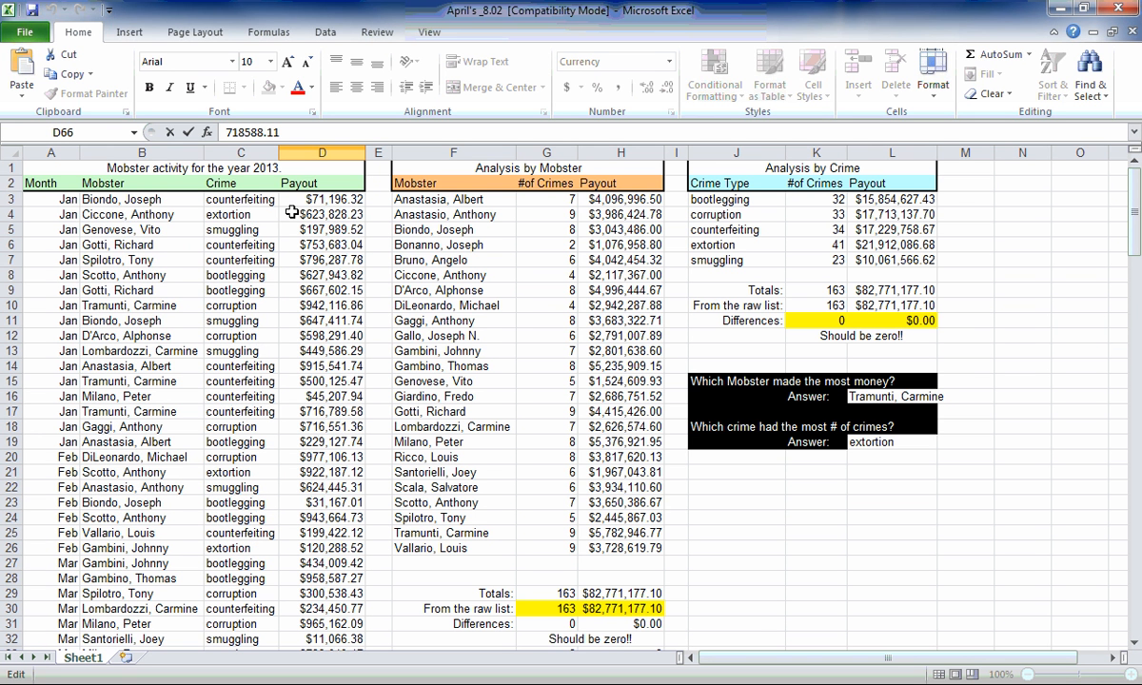
{"action": "left_click_drag", "start_coordinate": [94, 165], "coordinate": [244, 505]}
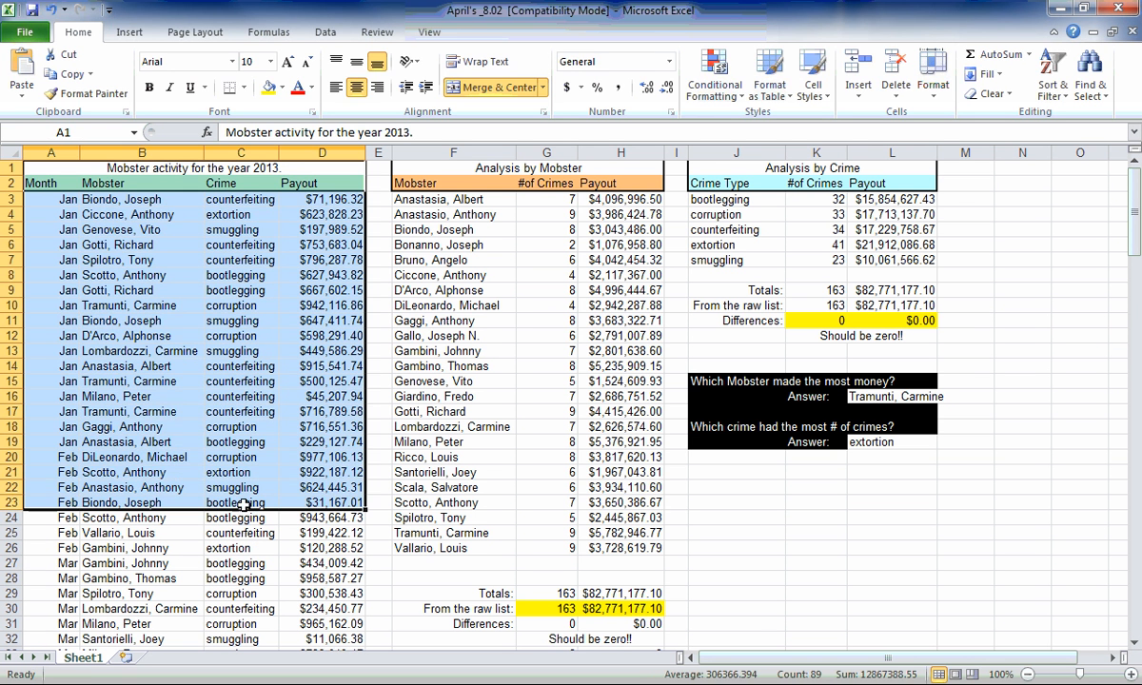
{"action": "left_click", "coordinate": [626, 199]}
{"action": "left_click_drag", "start_coordinate": [628, 199], "coordinate": [633, 550]}
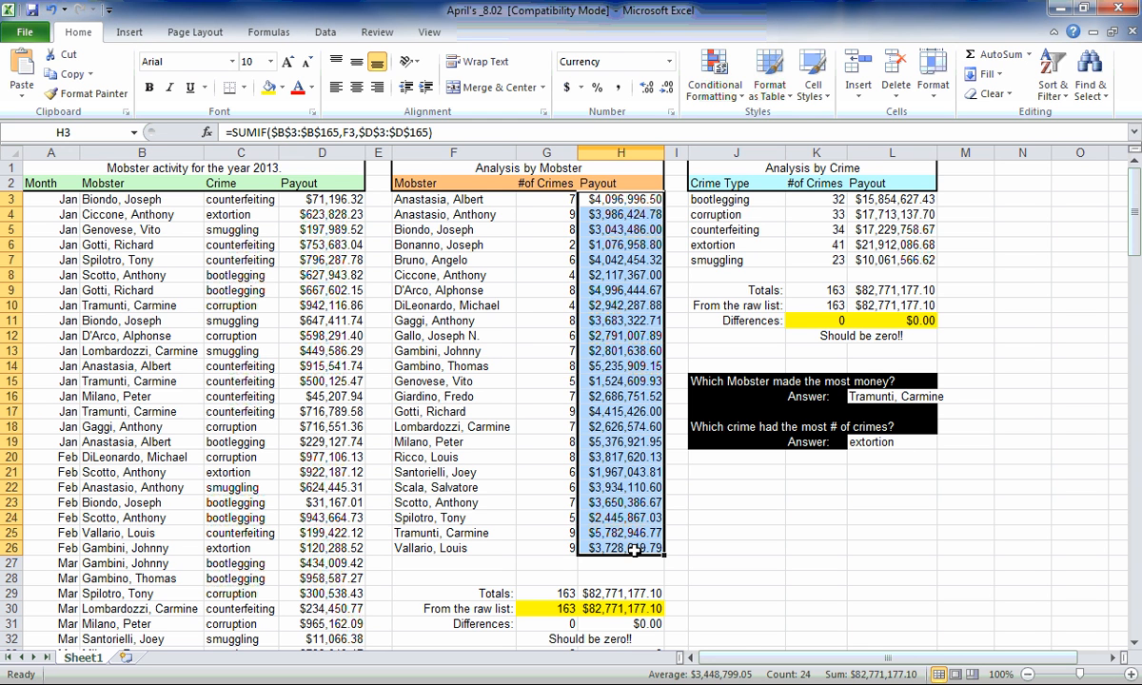
{"action": "left_click", "coordinate": [476, 502]}
Create a conditional formatting rule for the mobster activity data in A3:D165 that uses a formula to determine which cells to format.
{"action": "left_click_drag", "start_coordinate": [38, 199], "coordinate": [317, 621]}
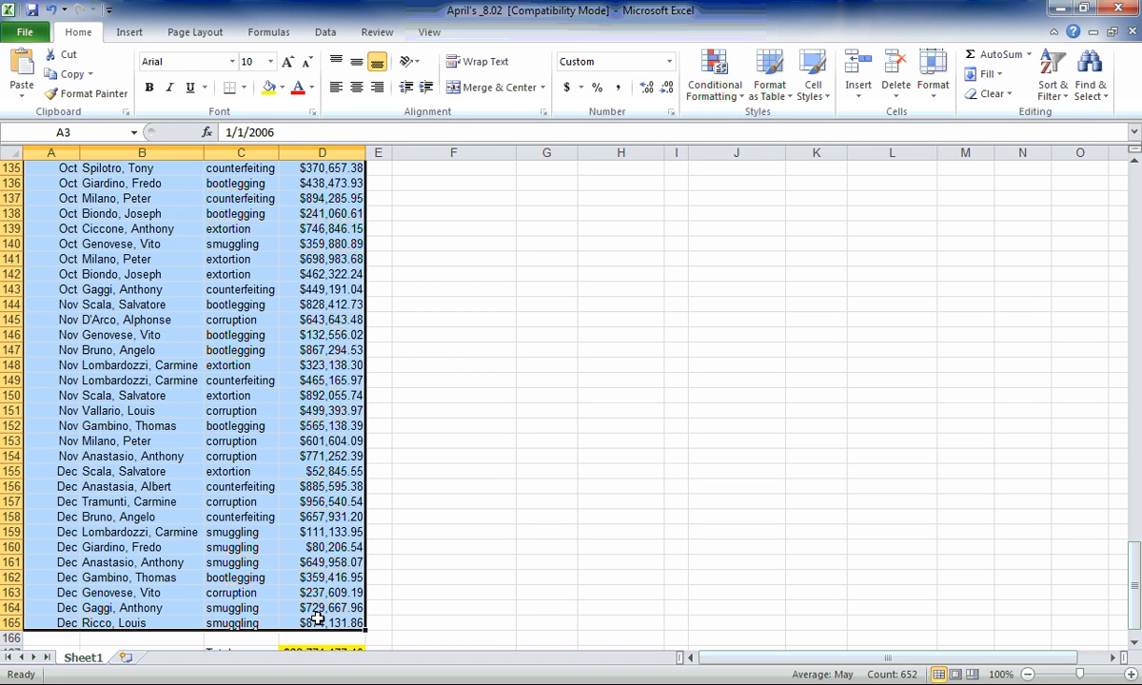
{"action": "left_click", "coordinate": [731, 91]}
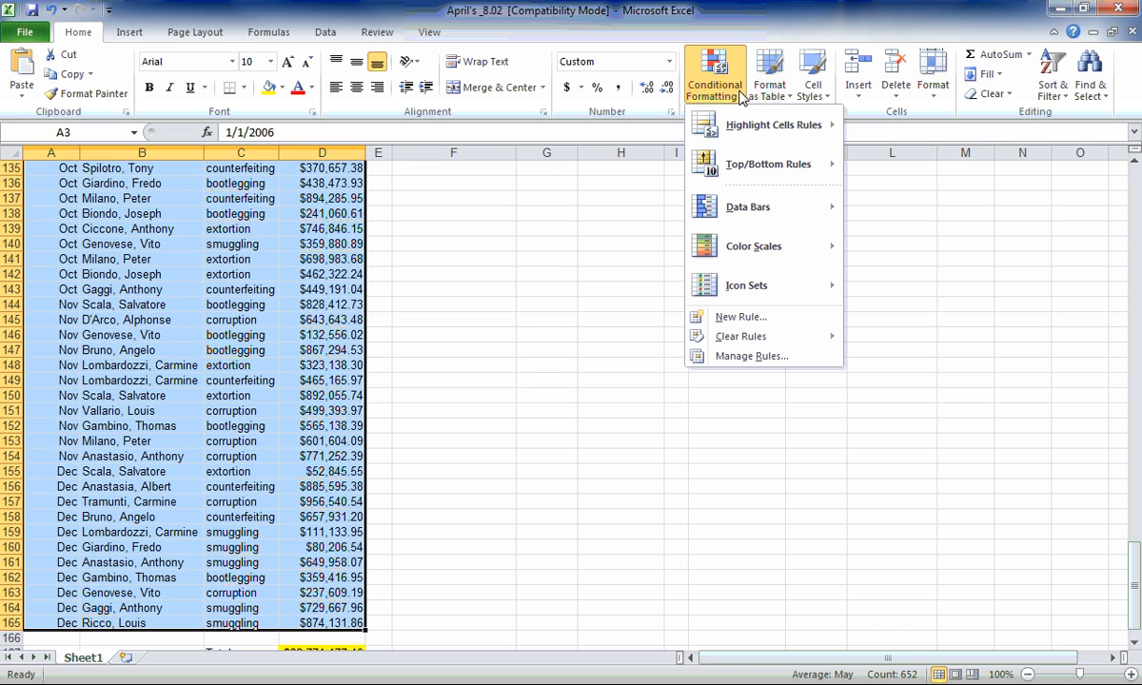
{"action": "mouse_move", "coordinate": [741, 140]}
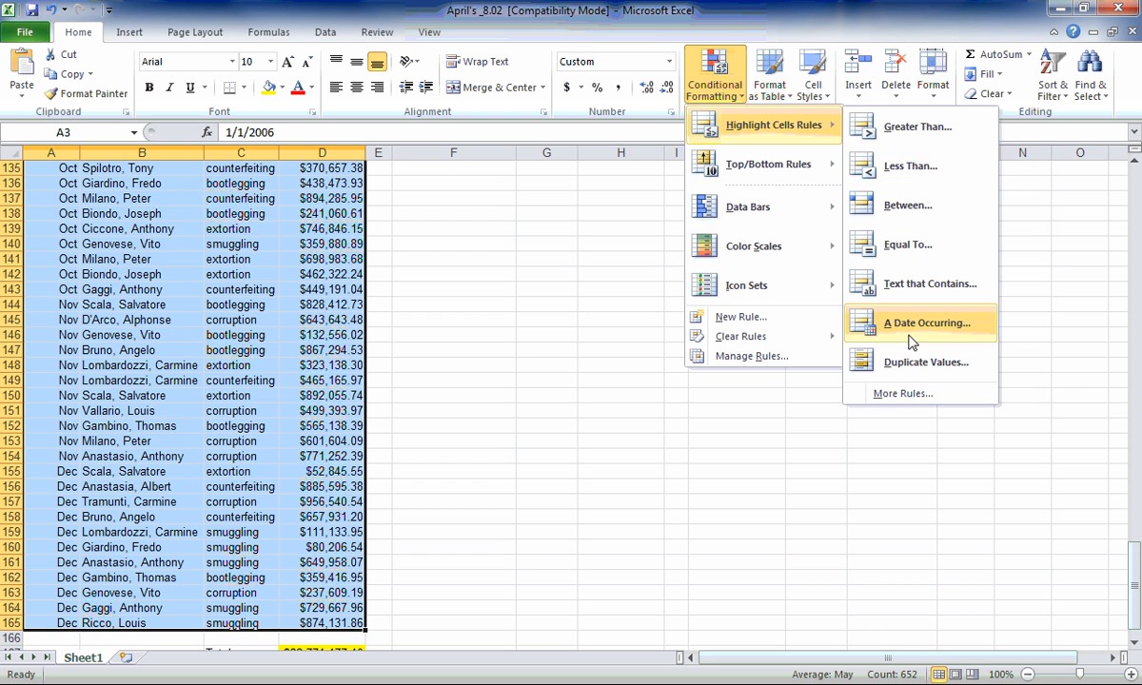
{"action": "left_click", "coordinate": [905, 396]}
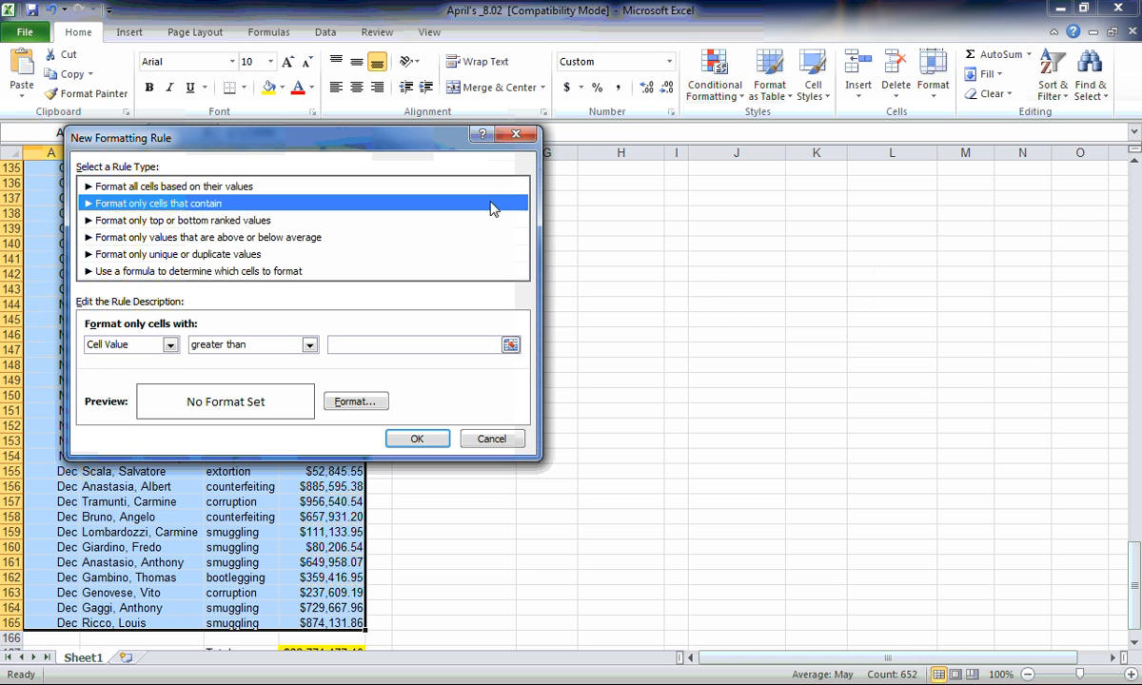
{"action": "left_click", "coordinate": [237, 277]}
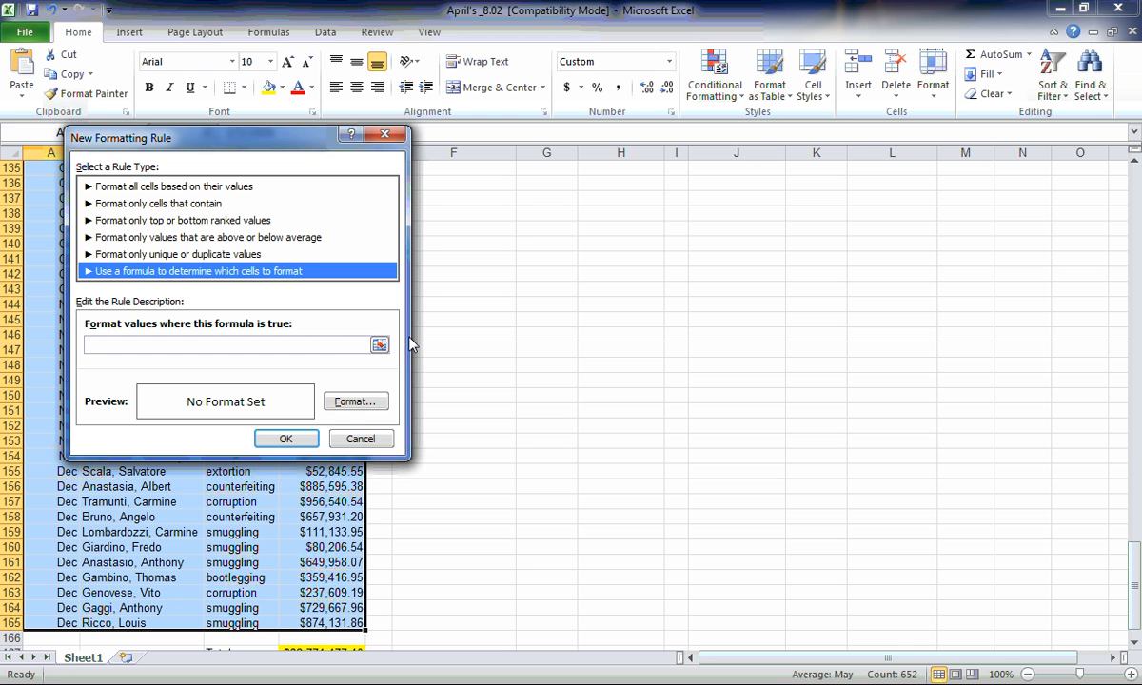
Enter =MOD(ROW(),2) as the formula of the new formatting rule.
{"action": "left_click", "coordinate": [330, 344]}
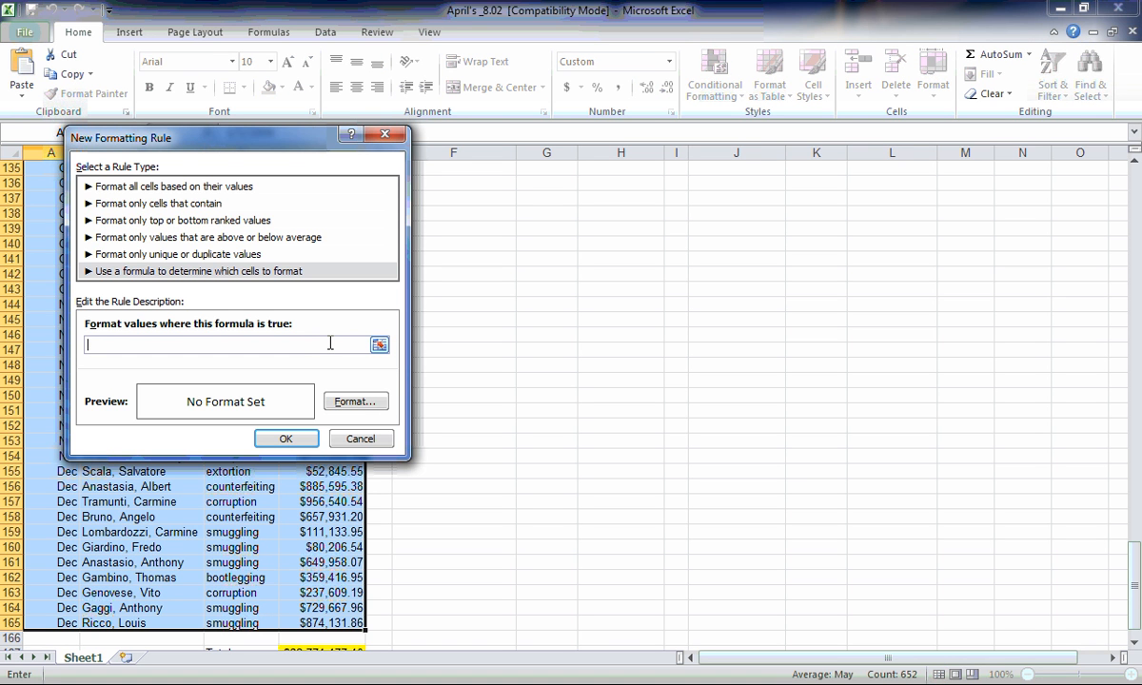
{"action": "type", "text": "="}
{"action": "type", "text": "MOD"}
{"action": "type", "text": "("}
{"action": "type", "text": "RO"}
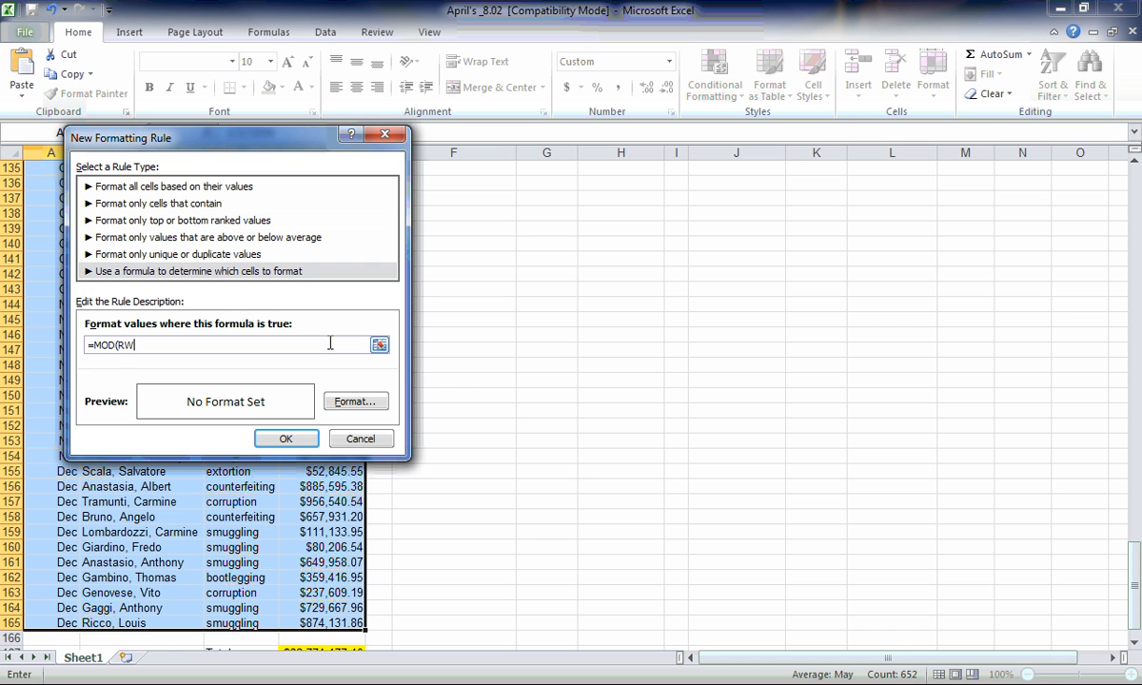
{"action": "type", "text": "W()"}
{"action": "type", "text": ","}
{"action": "type", "text": "2)"}
{"action": "left_click", "coordinate": [144, 346]}
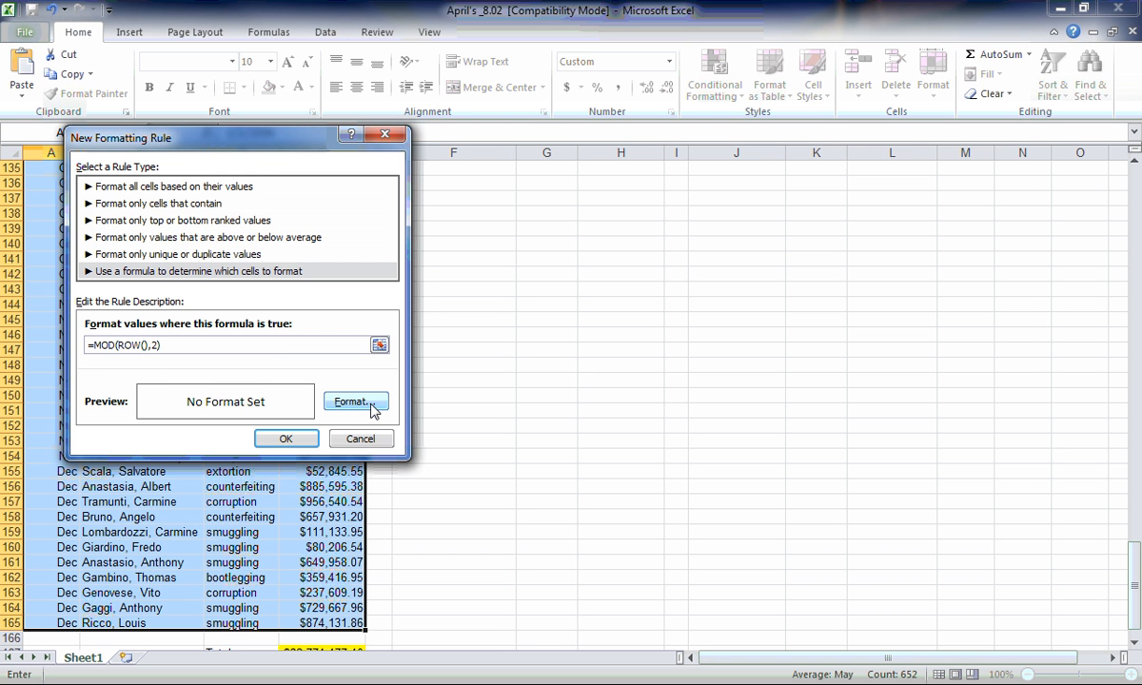
Give the formula rule a light lavender background fill and apply it to the activity data.
{"action": "left_click", "coordinate": [354, 401]}
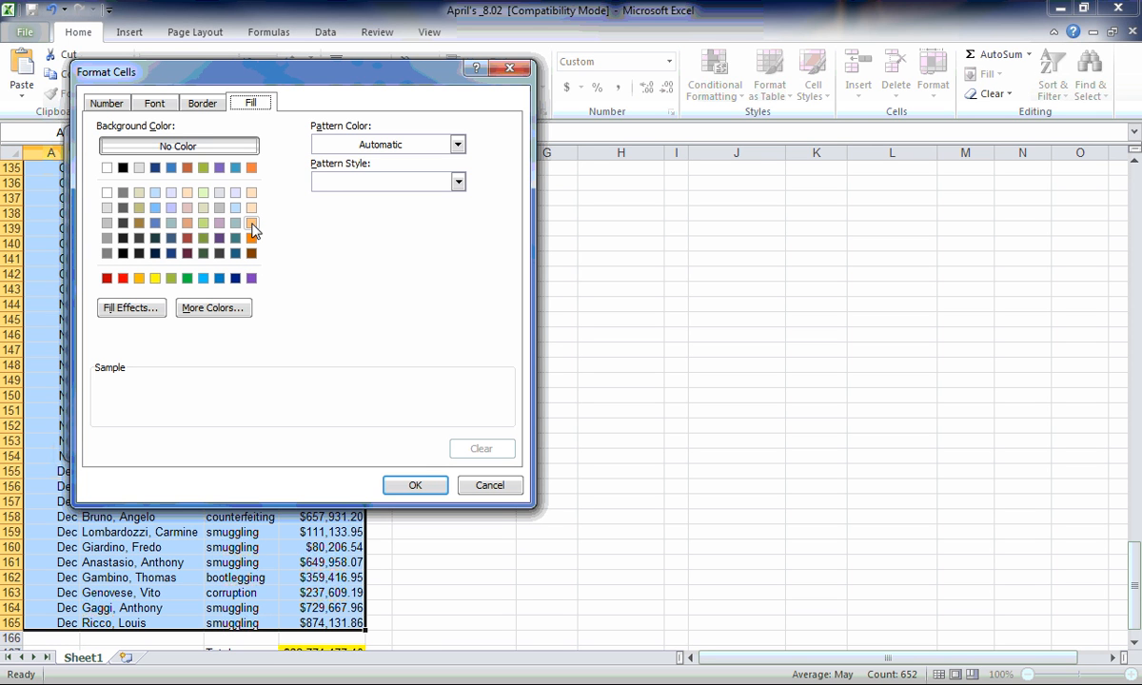
{"action": "left_click", "coordinate": [171, 209]}
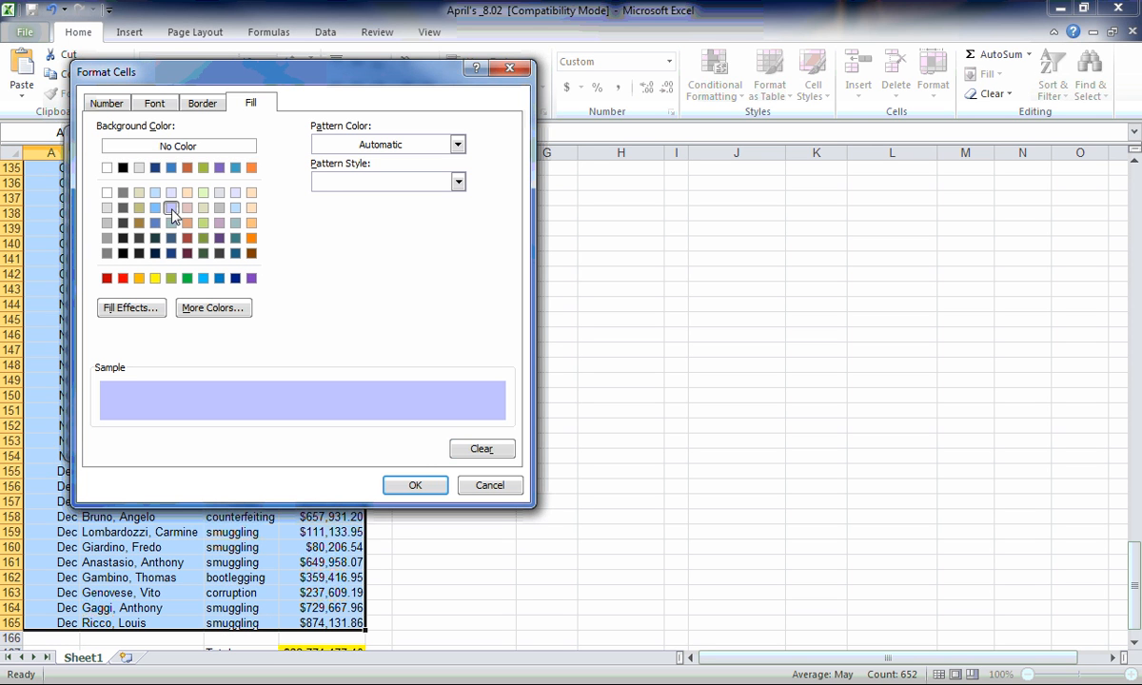
{"action": "left_click", "coordinate": [416, 487]}
{"action": "left_click", "coordinate": [293, 437]}
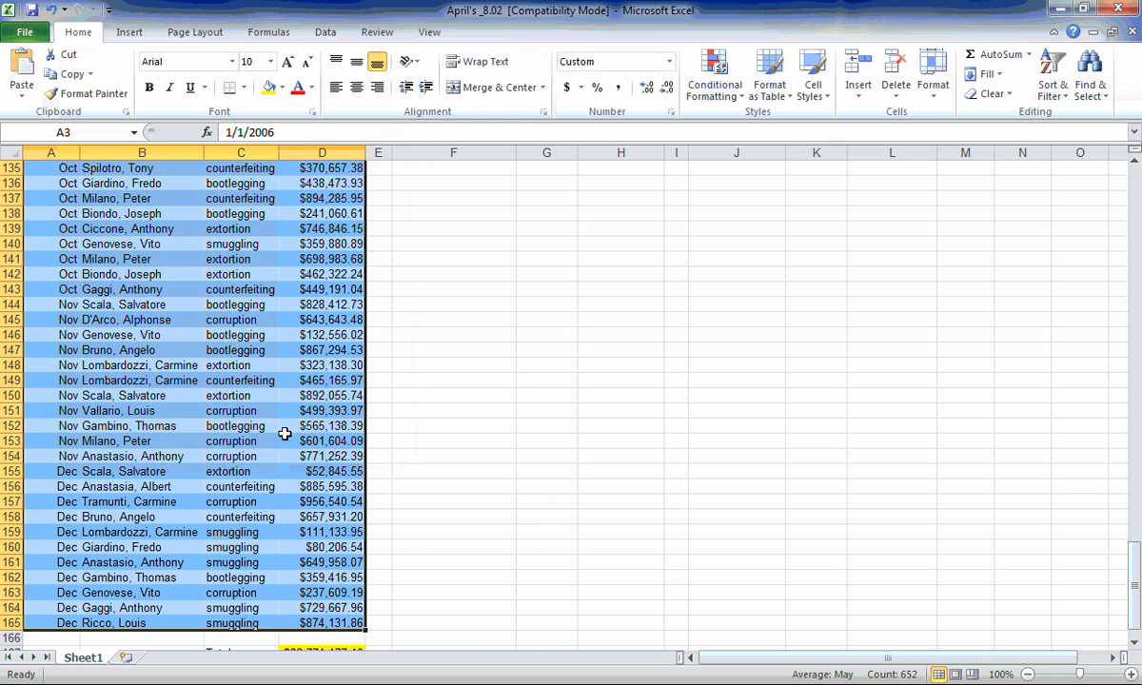
{"action": "left_click", "coordinate": [492, 458]}
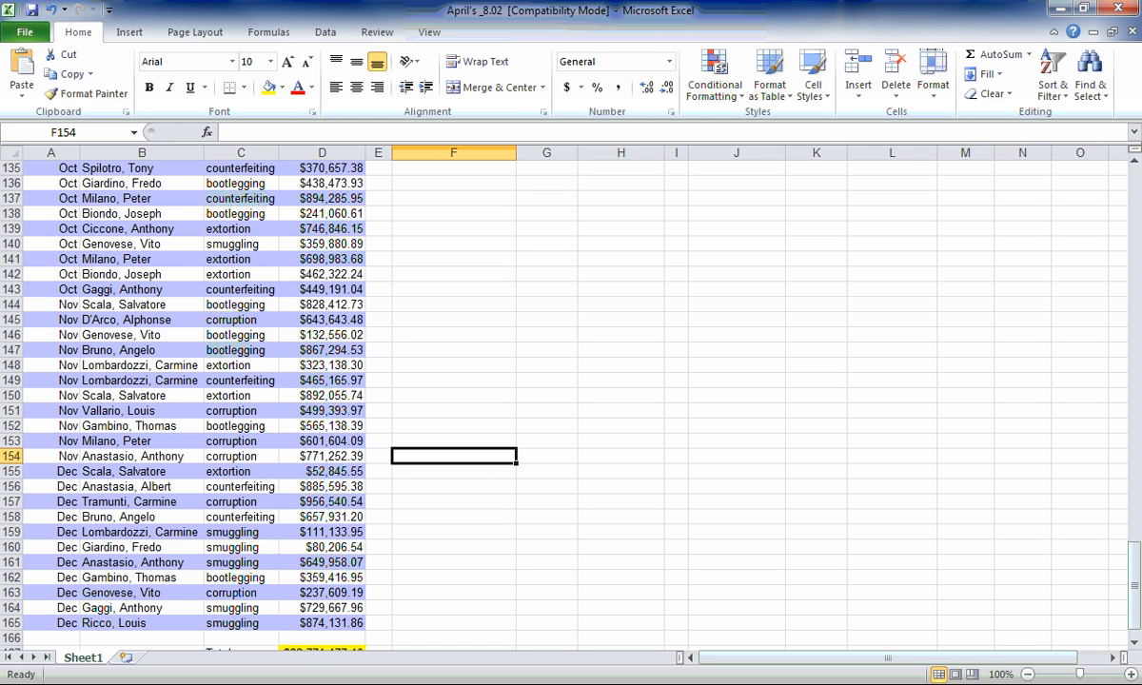
Insert a blank row above row 147 to test the row banding, and undo the insertion.
{"action": "left_click", "coordinate": [19, 351]}
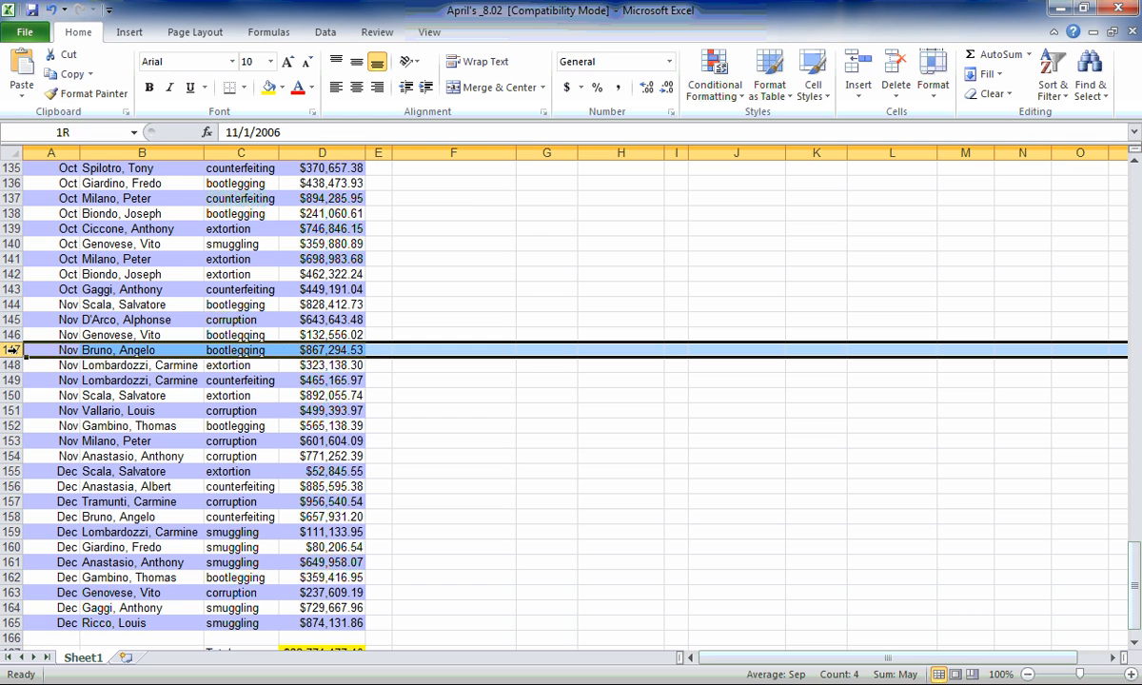
{"action": "right_click", "coordinate": [20, 352]}
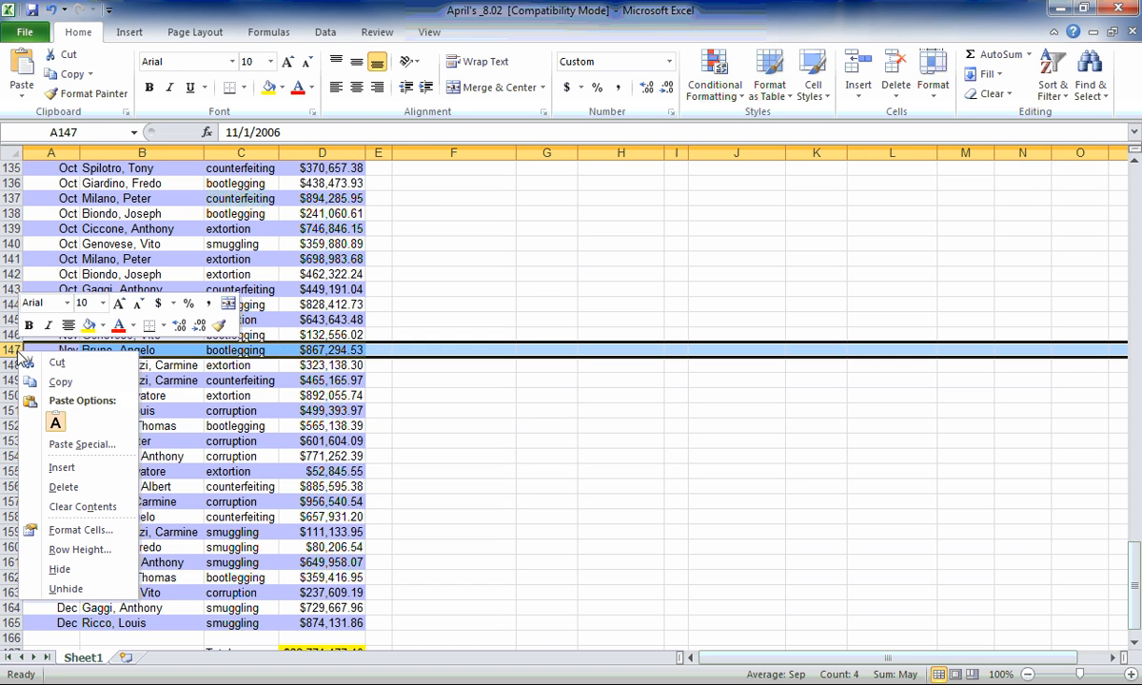
{"action": "left_click", "coordinate": [63, 466]}
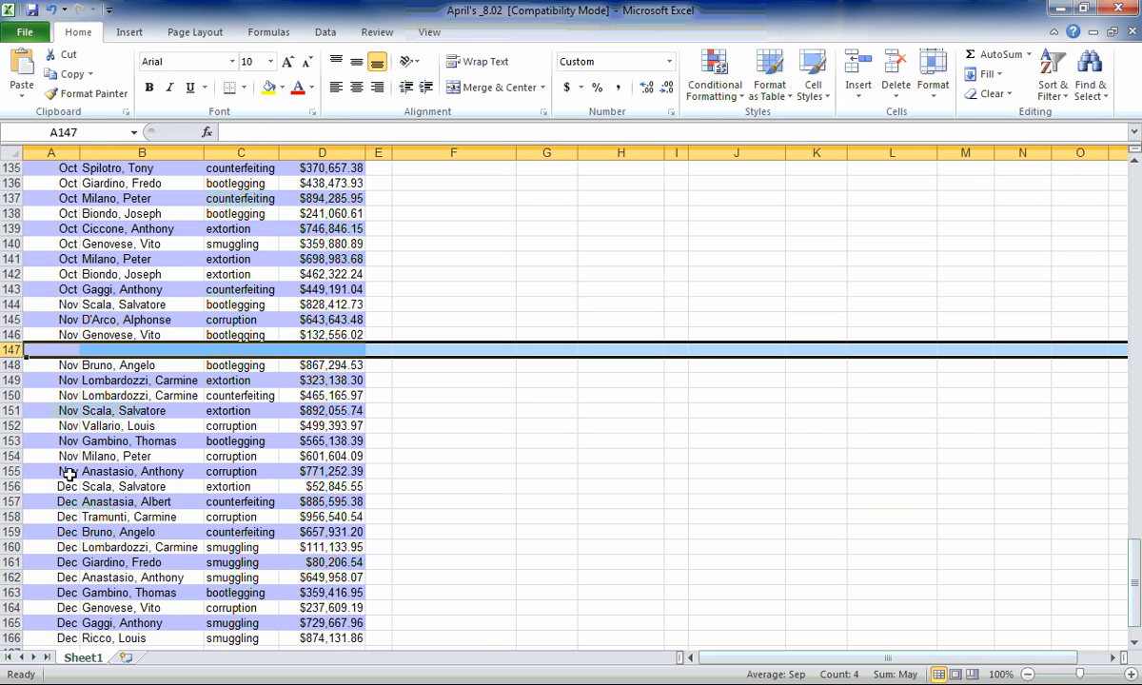
{"action": "left_click", "coordinate": [421, 430]}
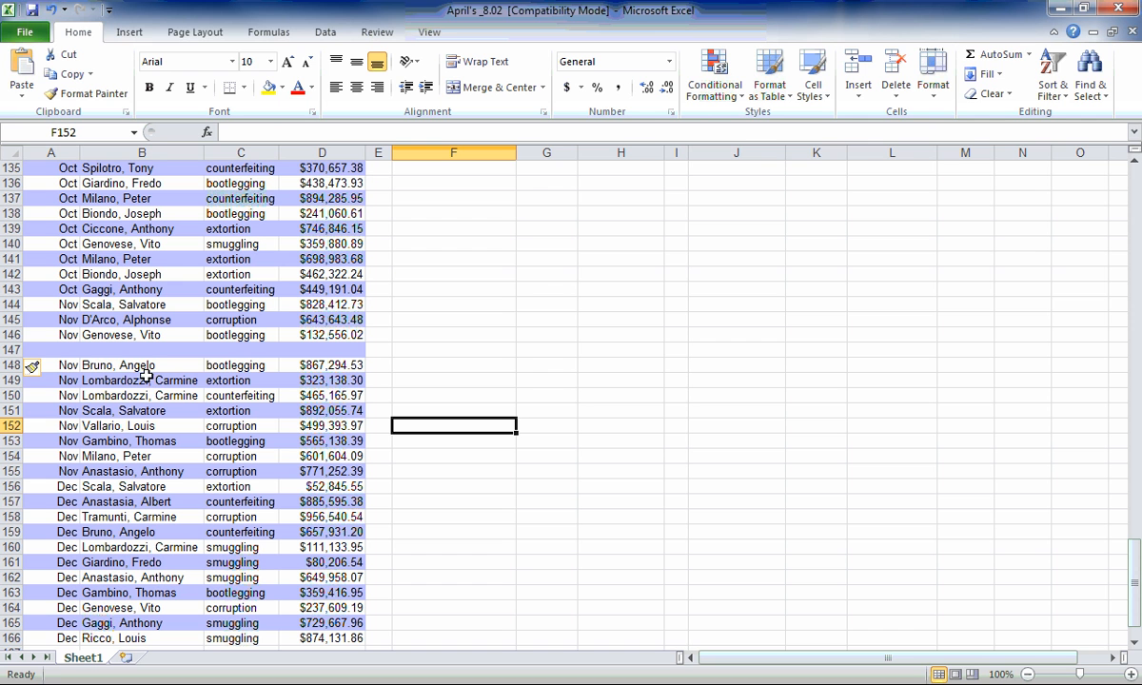
{"action": "left_click", "coordinate": [53, 11]}
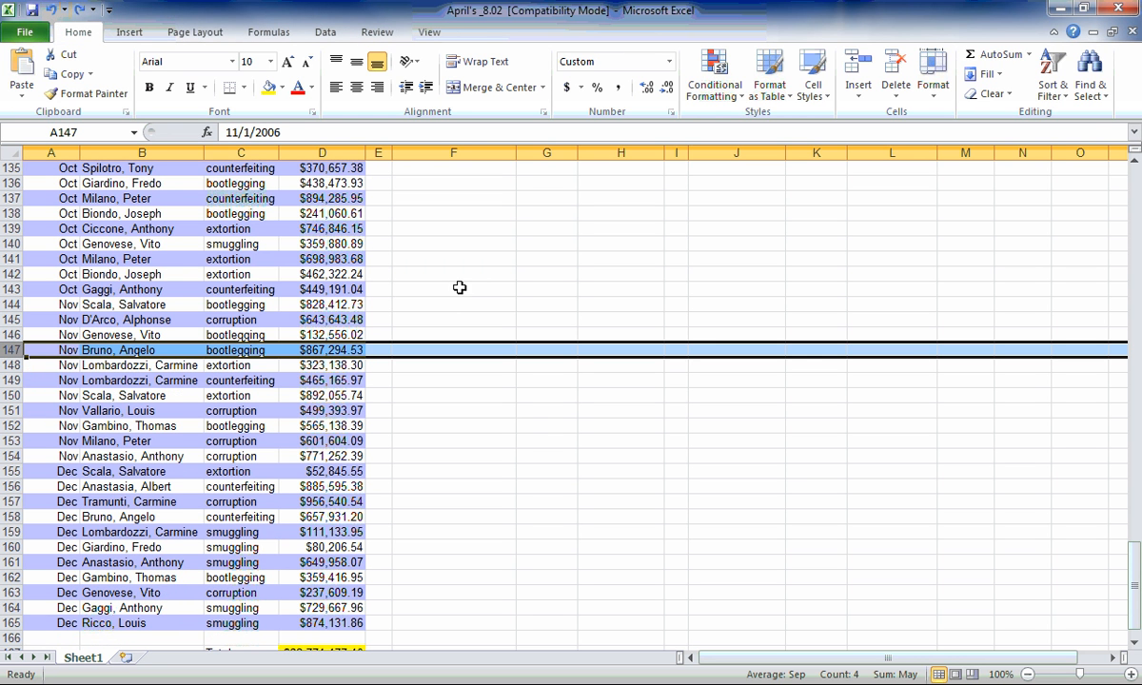
{"action": "left_click", "coordinate": [281, 502]}
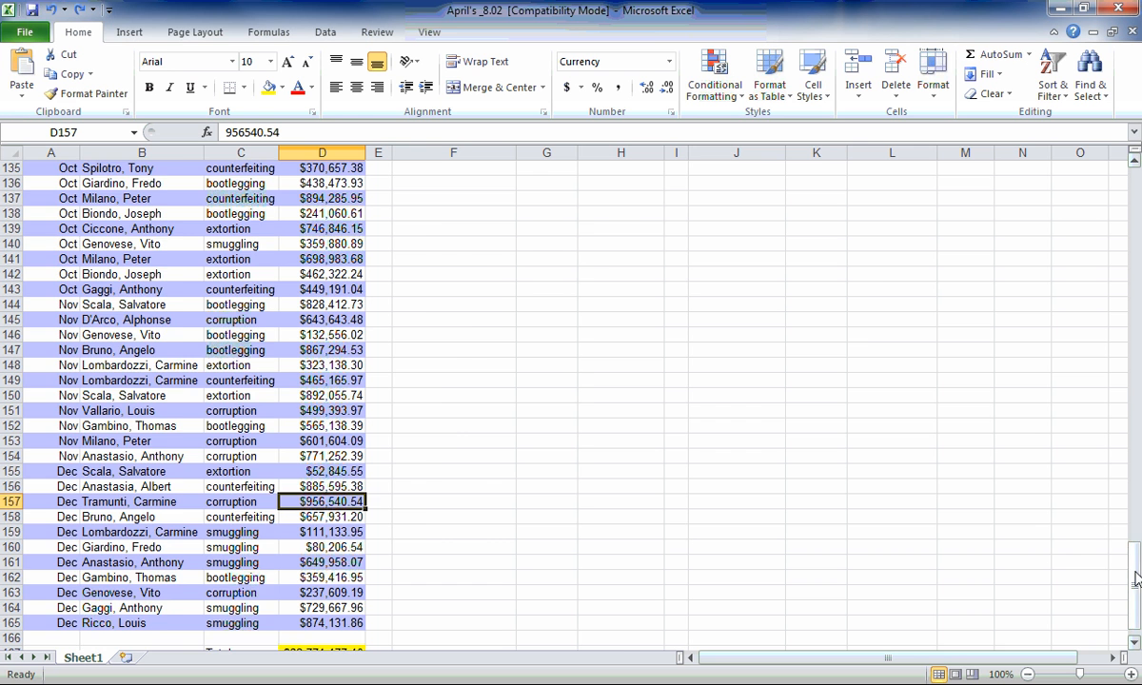
Set up a formatting rule for the mobster payouts in H3:H26 that targets cell values greater than or equal to 3,000,000.
{"action": "left_click_drag", "start_coordinate": [1133, 585], "coordinate": [1135, 187]}
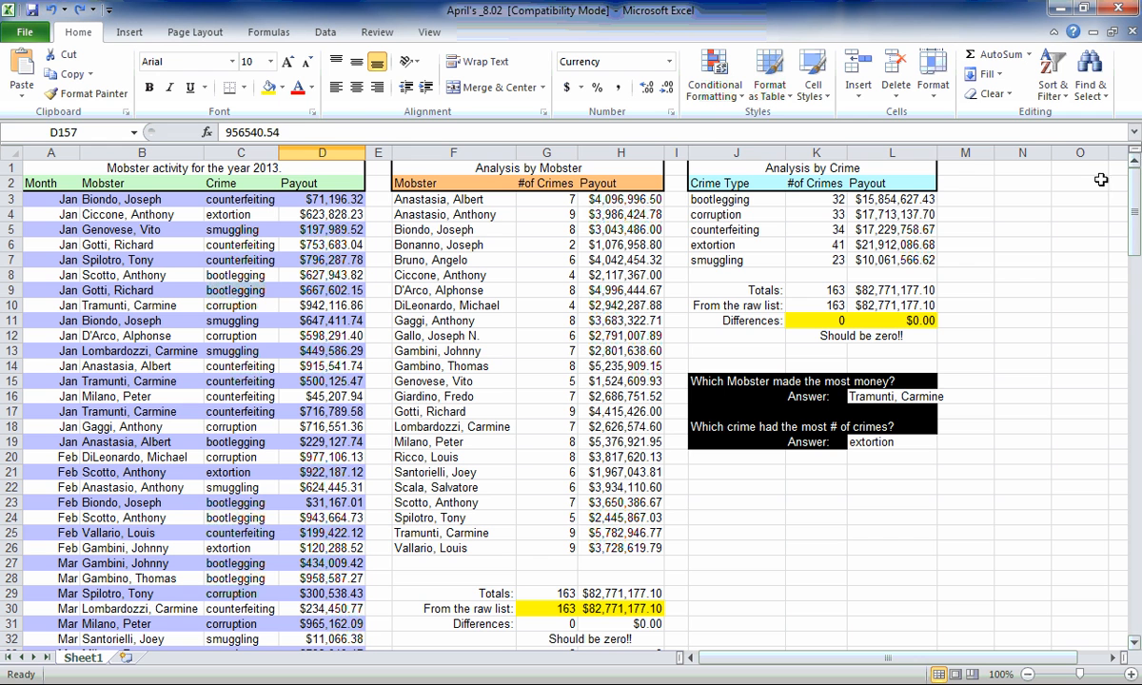
{"action": "left_click_drag", "start_coordinate": [585, 193], "coordinate": [633, 548]}
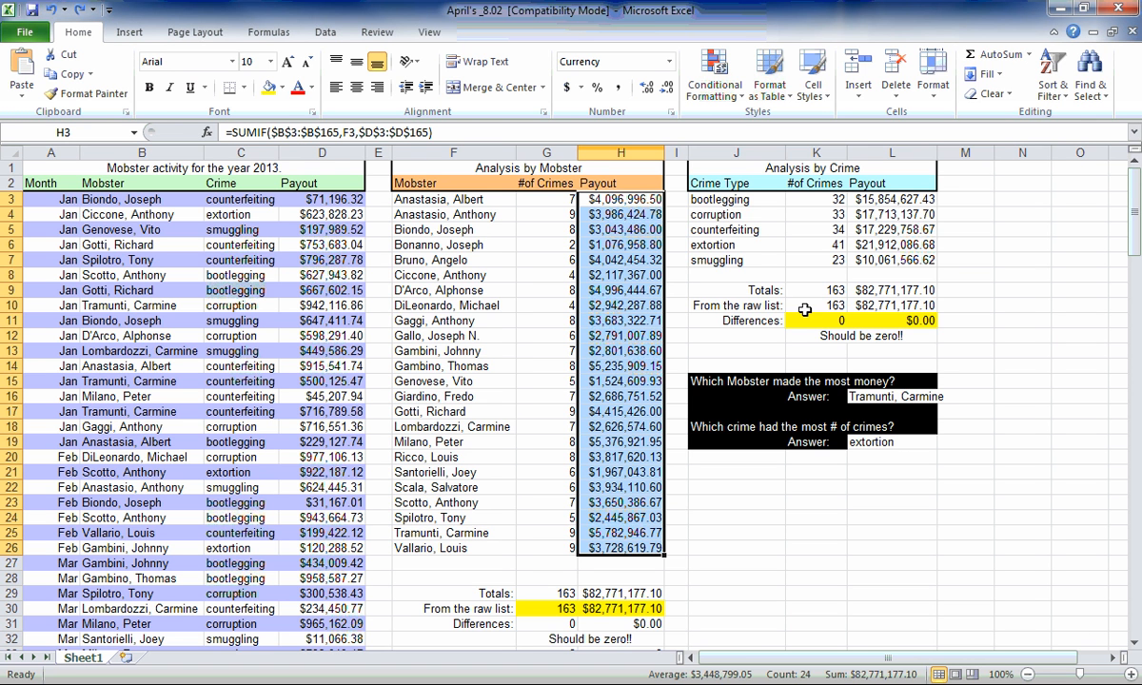
{"action": "left_click", "coordinate": [741, 99]}
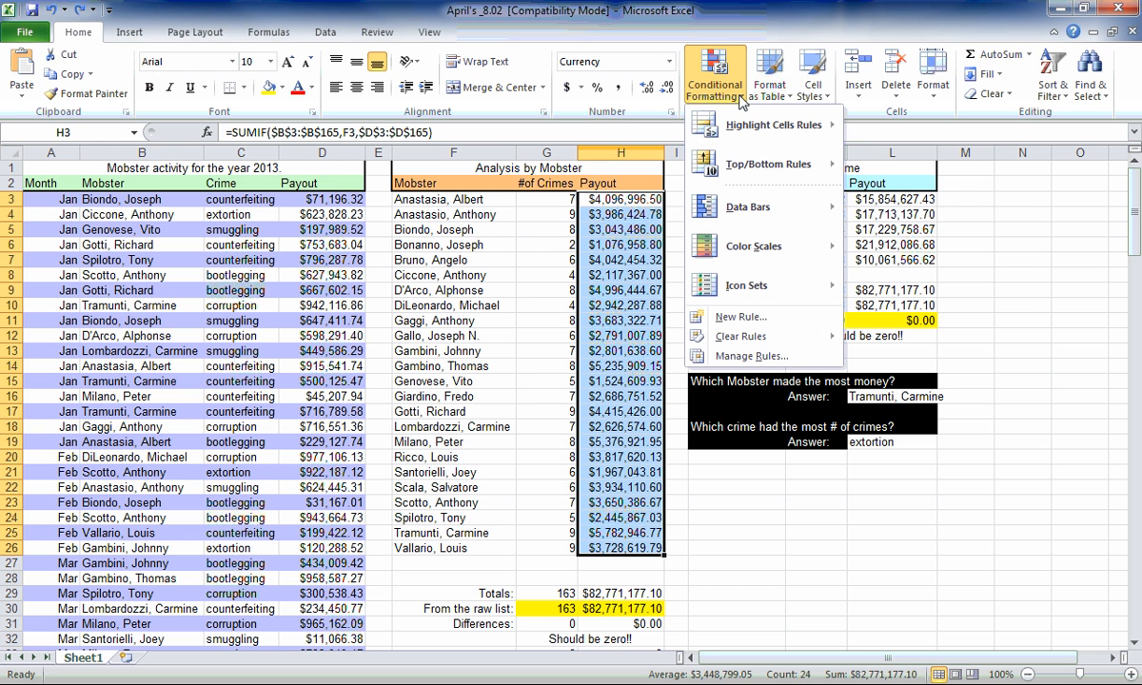
{"action": "left_click", "coordinate": [752, 317]}
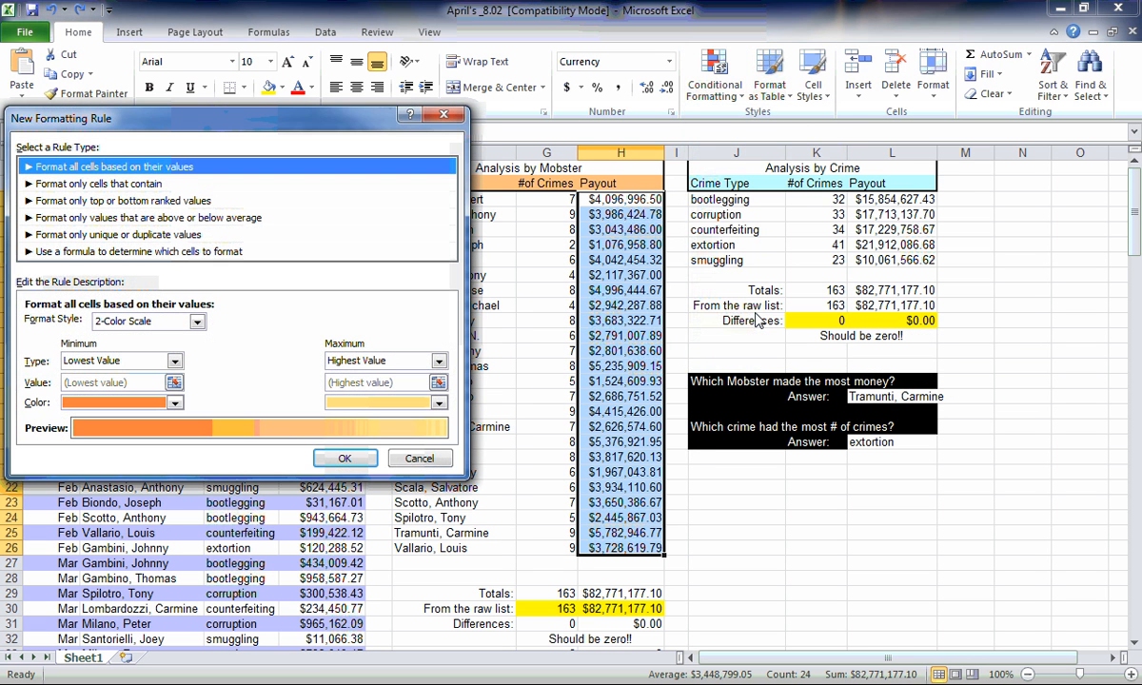
{"action": "left_click", "coordinate": [124, 185]}
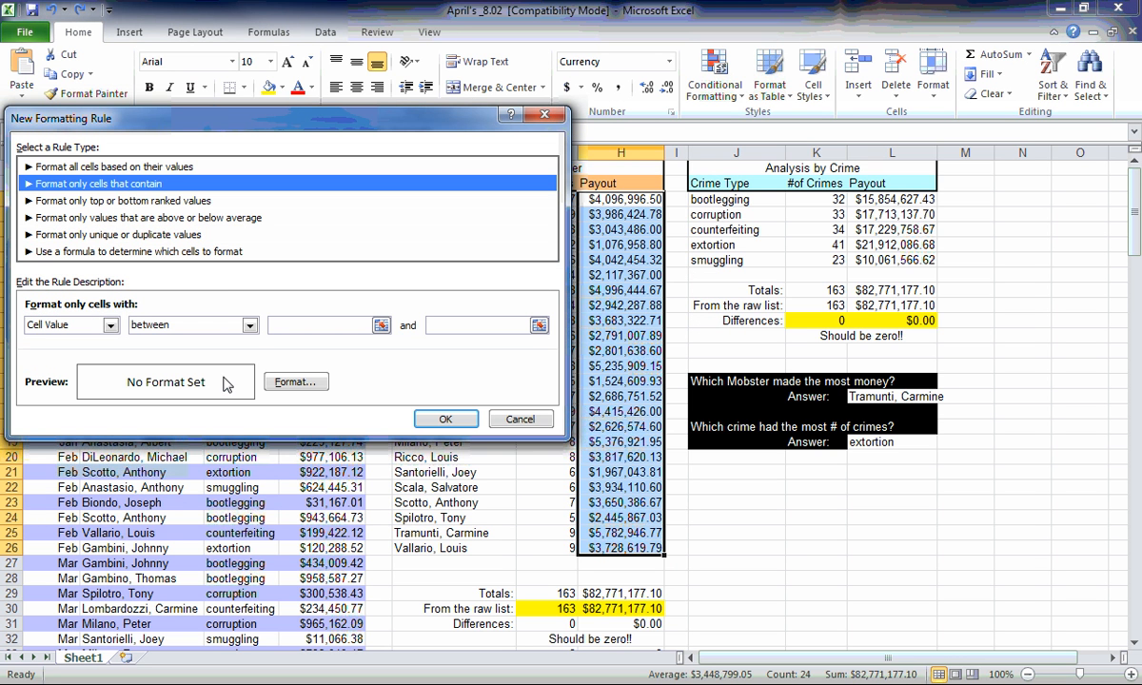
{"action": "left_click", "coordinate": [249, 326]}
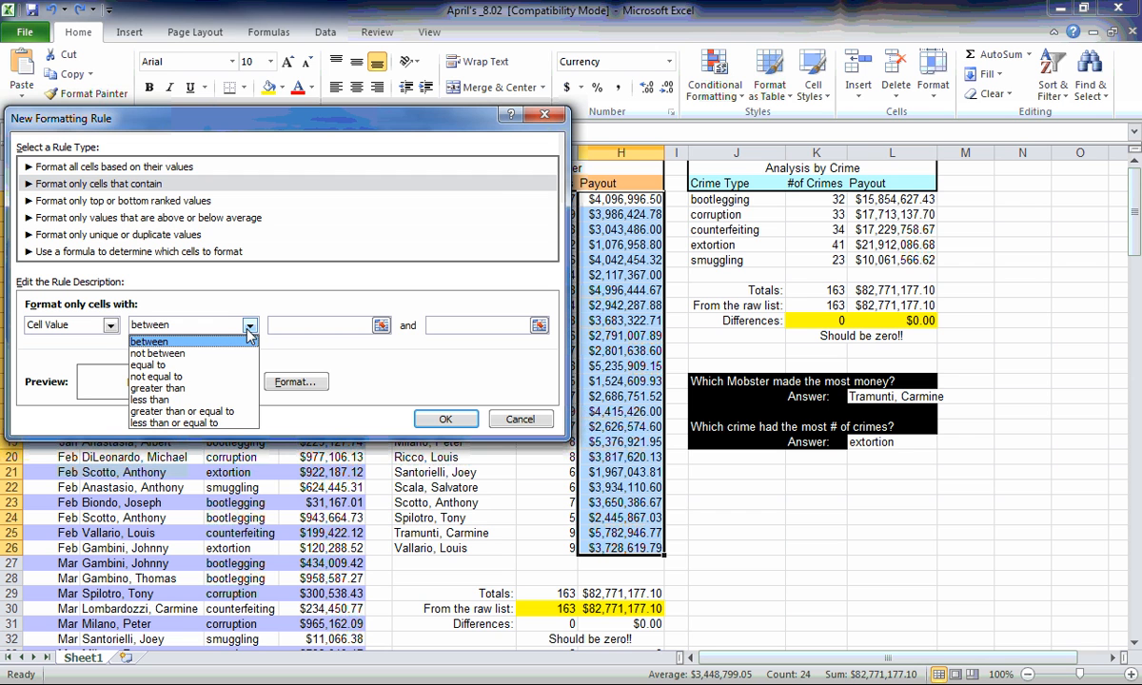
{"action": "left_click", "coordinate": [227, 417]}
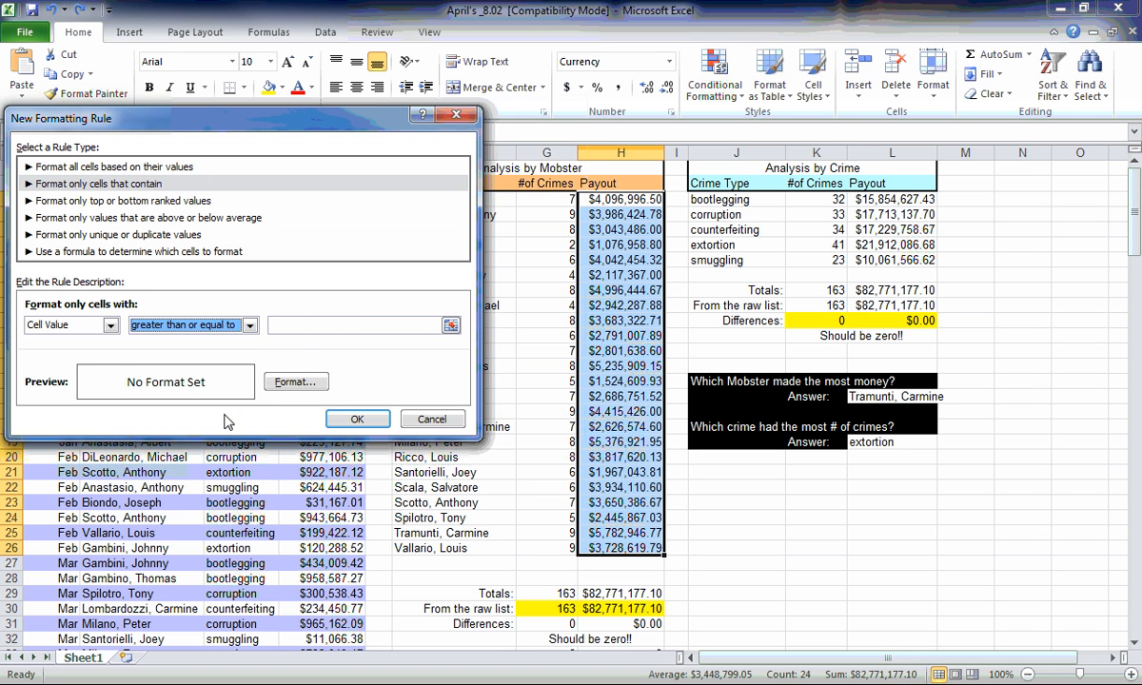
{"action": "left_click", "coordinate": [315, 325]}
{"action": "type", "text": "3,"}
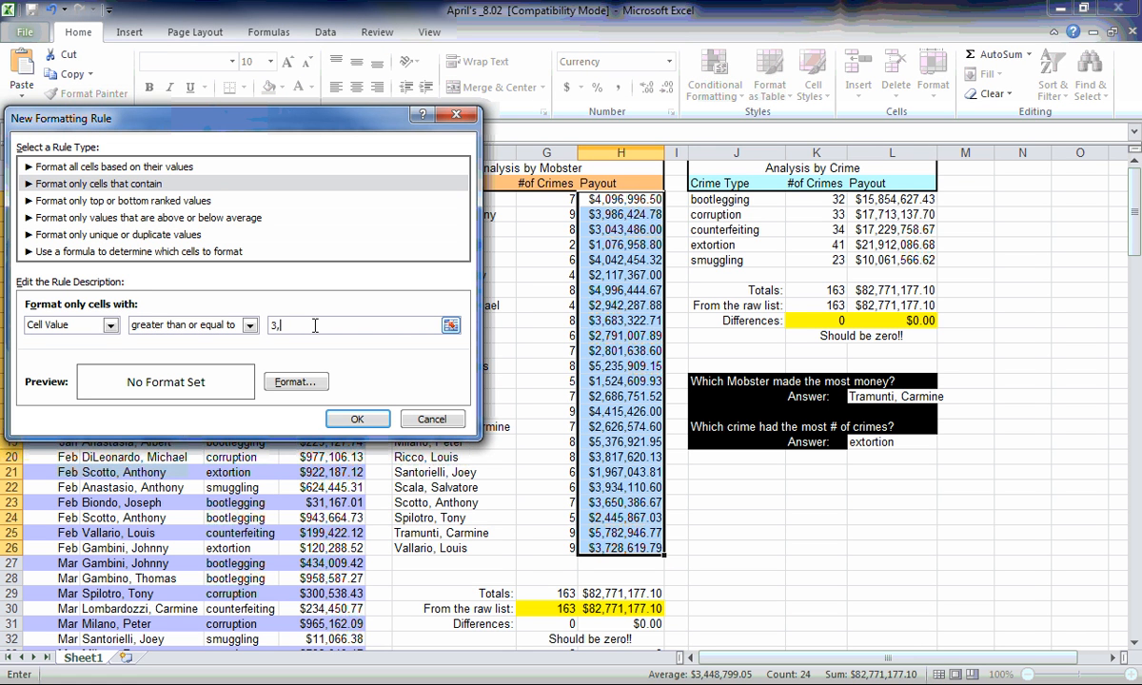
{"action": "type", "text": "000,000"}
Give the payout rule a light orange-brown background fill and apply it to H3:H26.
{"action": "left_click", "coordinate": [290, 381]}
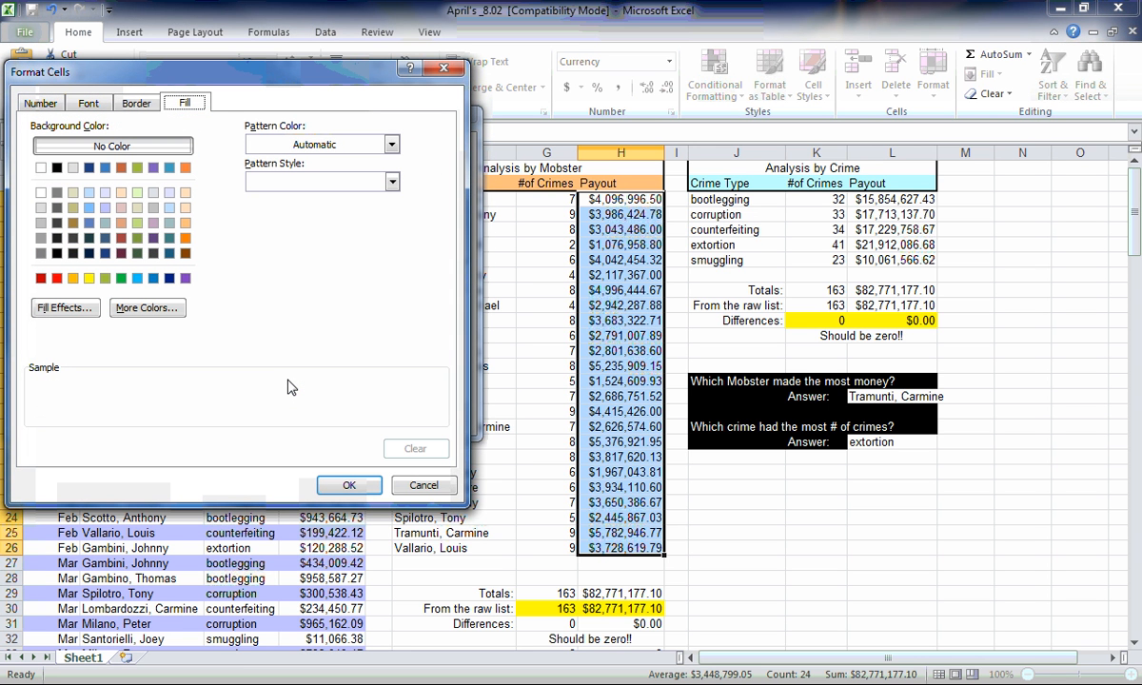
{"action": "left_click", "coordinate": [121, 224]}
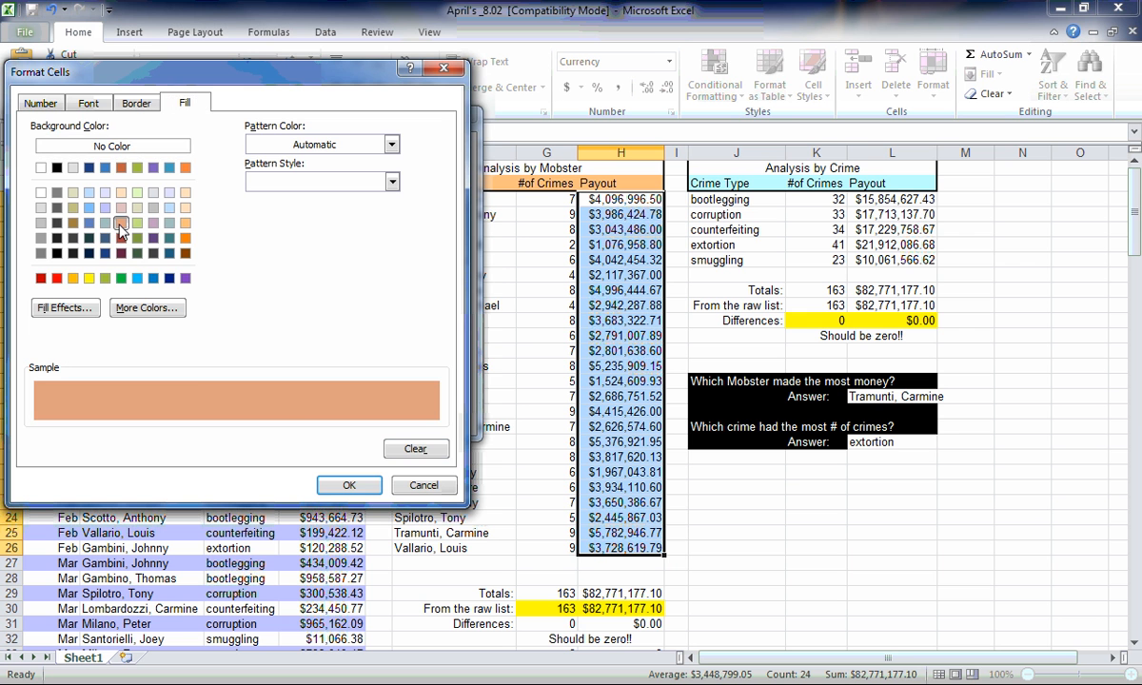
{"action": "left_click", "coordinate": [350, 485]}
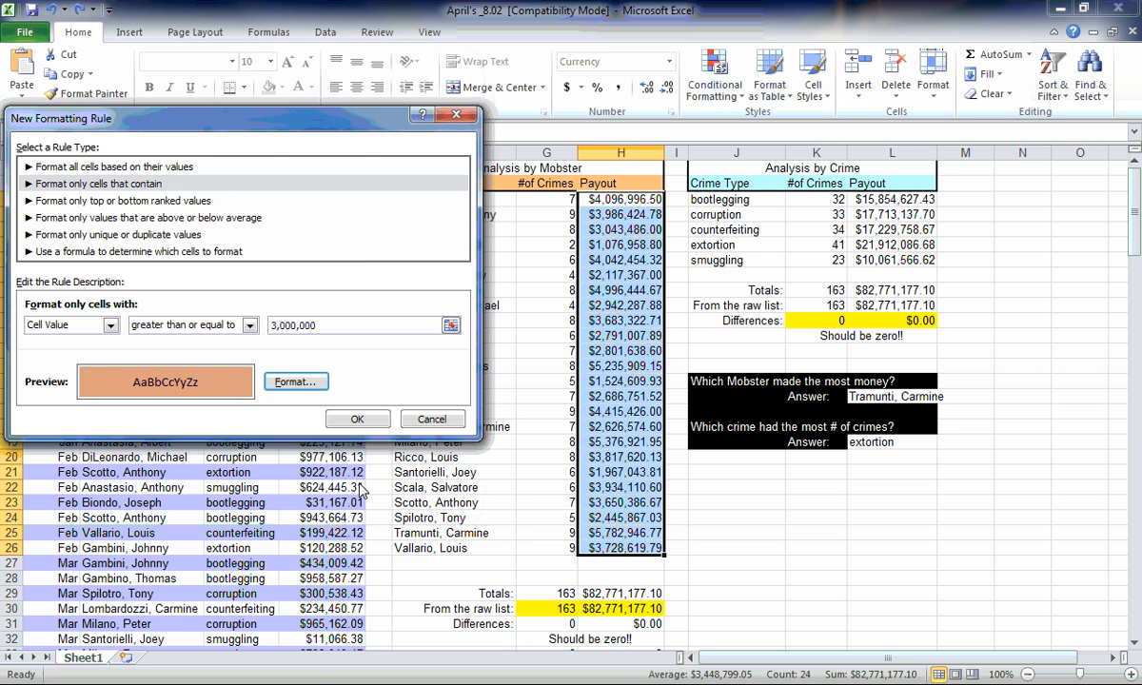
{"action": "left_click", "coordinate": [348, 422]}
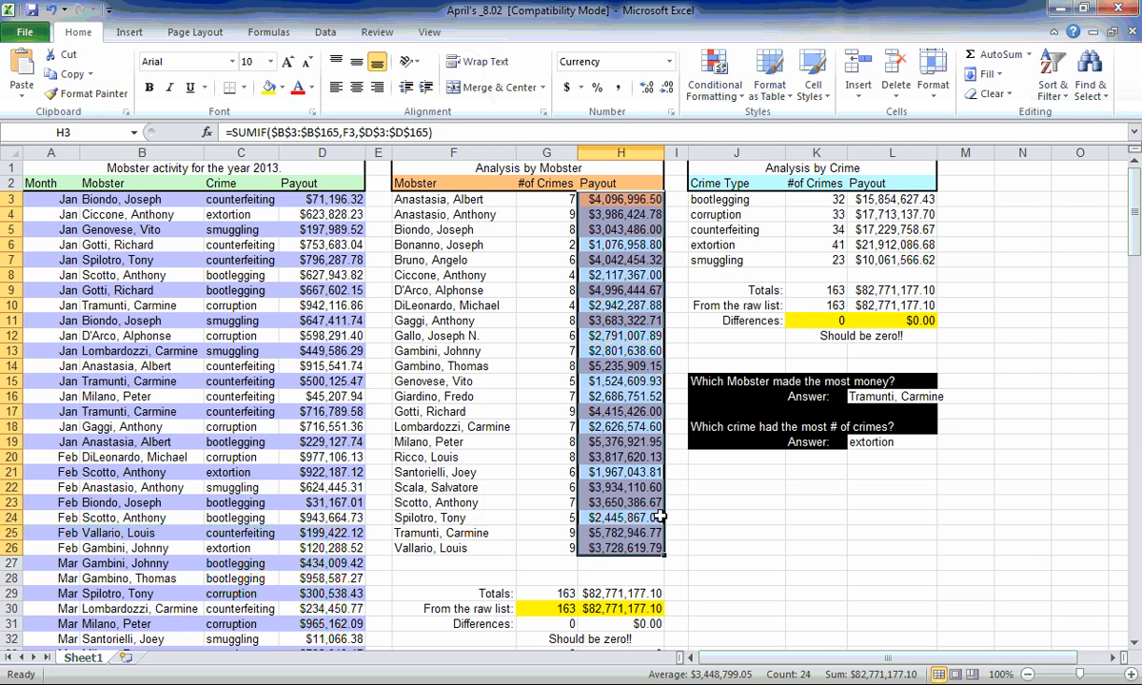
{"action": "left_click", "coordinate": [737, 516]}
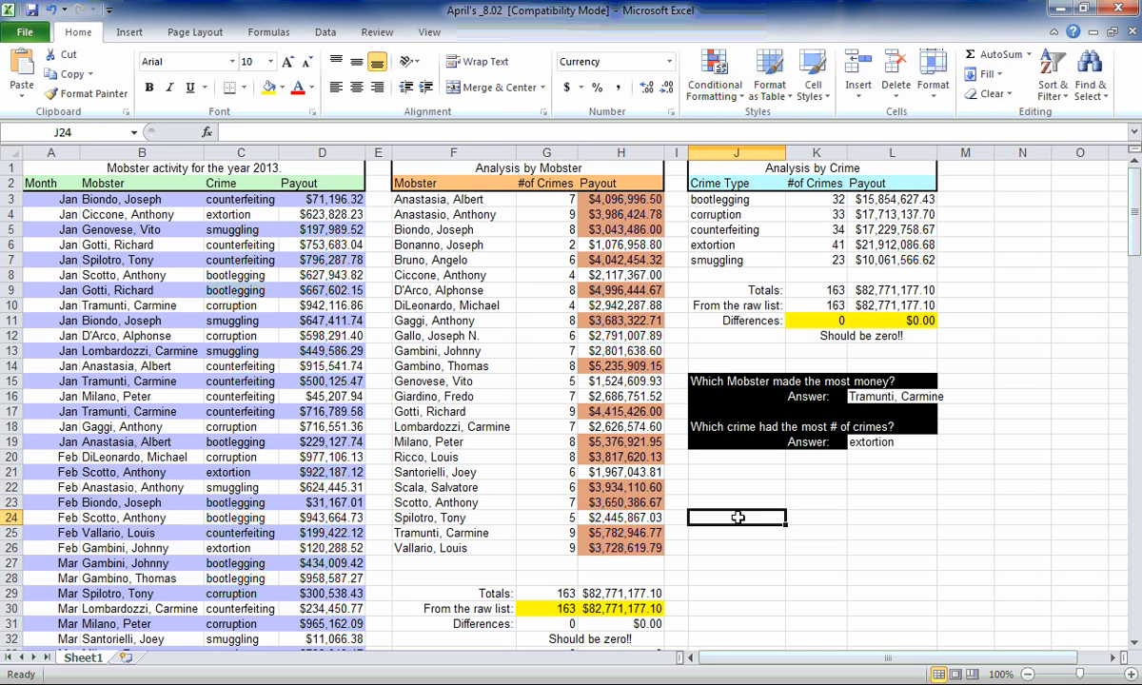
Set up a second formatting rule for the mobster payouts in H3:H26 that targets cell values greater than or equal to 4,000,000.
{"action": "left_click", "coordinate": [632, 259]}
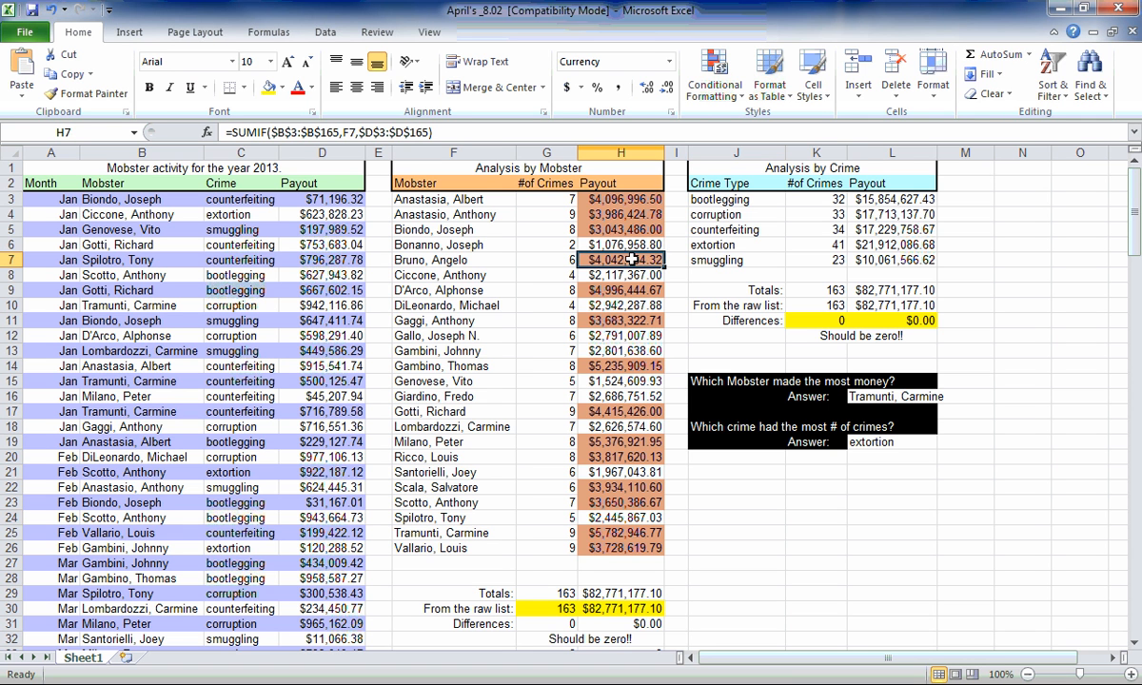
{"action": "left_click", "coordinate": [626, 200]}
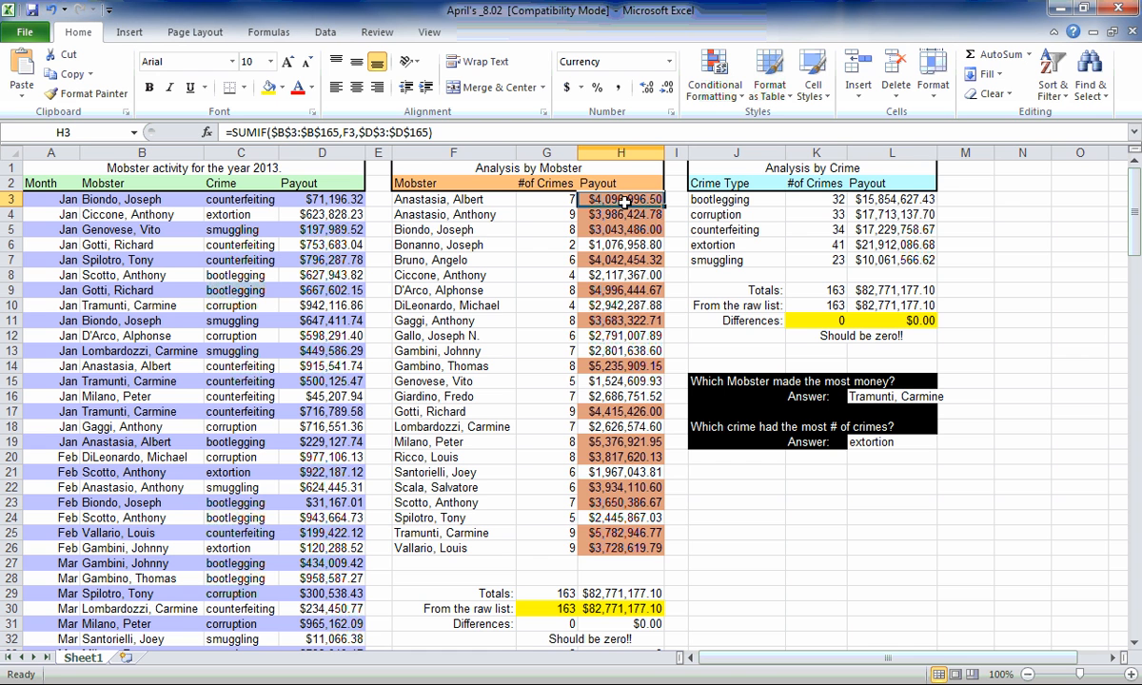
{"action": "left_click_drag", "start_coordinate": [624, 204], "coordinate": [590, 540]}
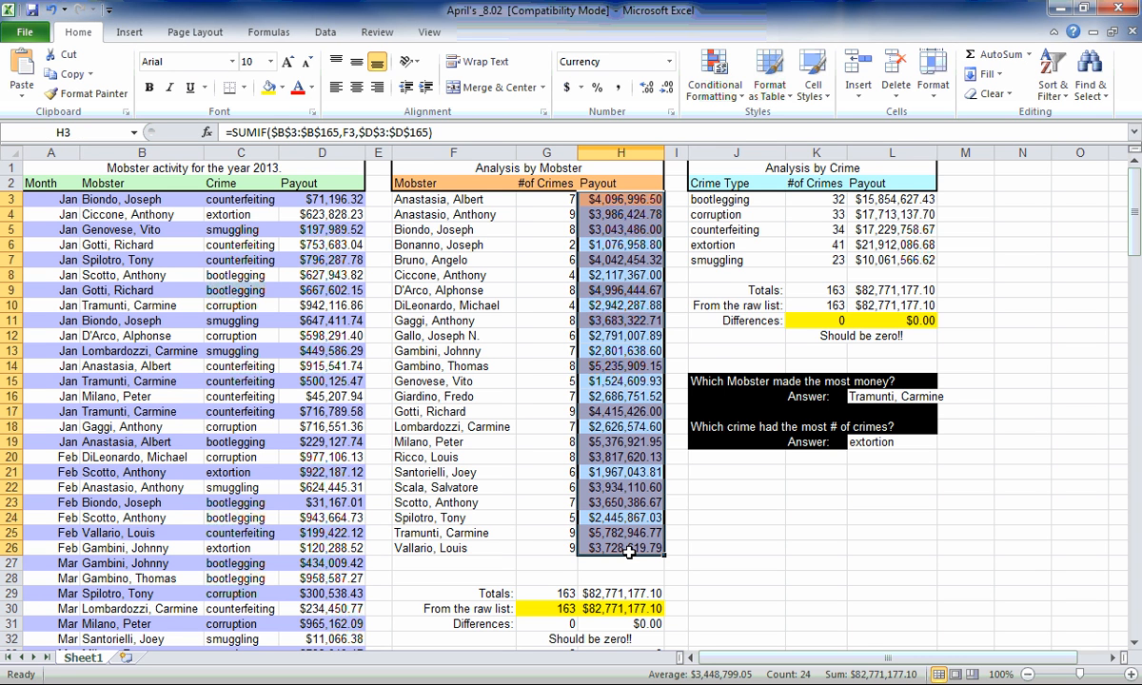
{"action": "left_click", "coordinate": [713, 91]}
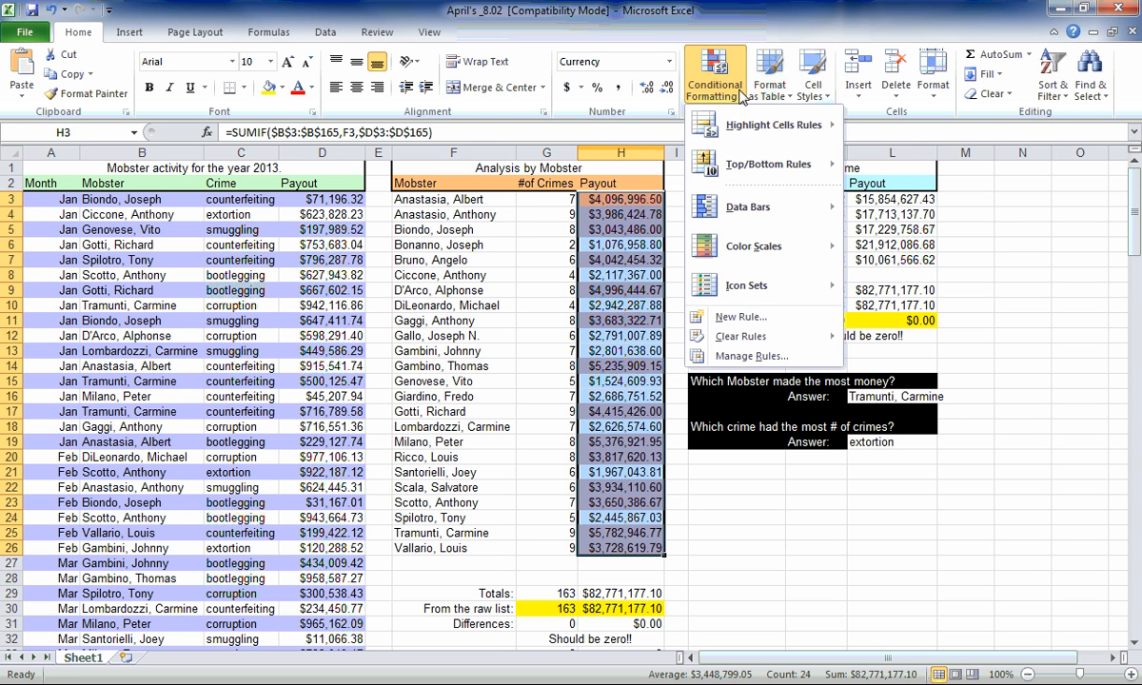
{"action": "left_click", "coordinate": [742, 318]}
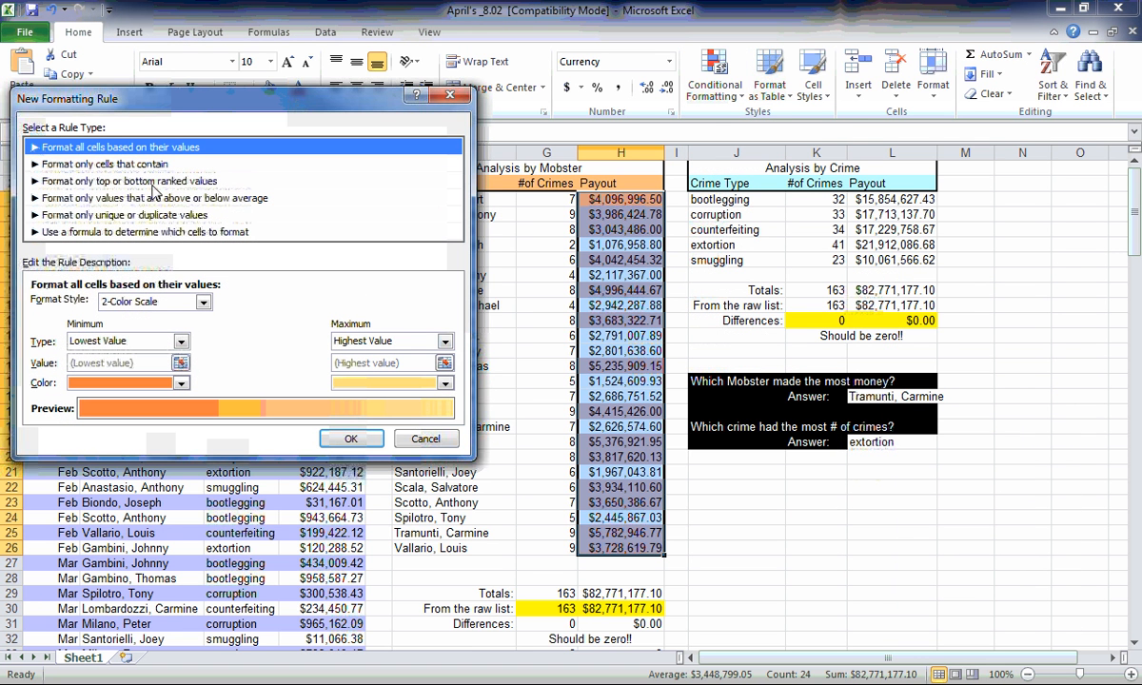
{"action": "left_click", "coordinate": [145, 165]}
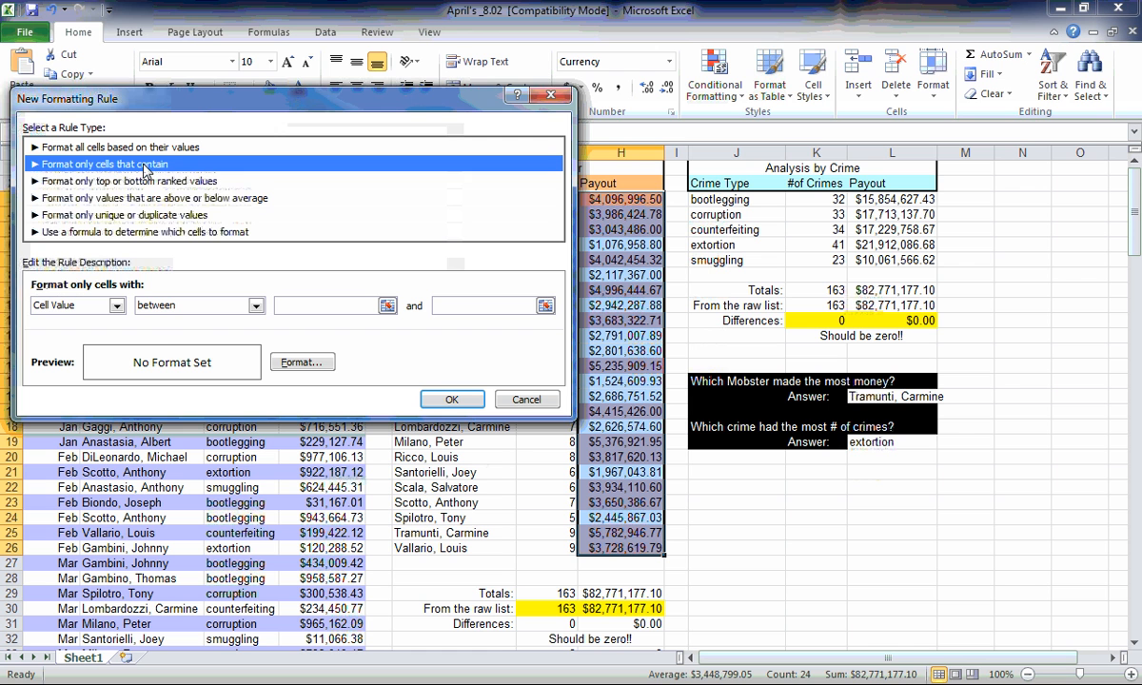
{"action": "left_click", "coordinate": [255, 306]}
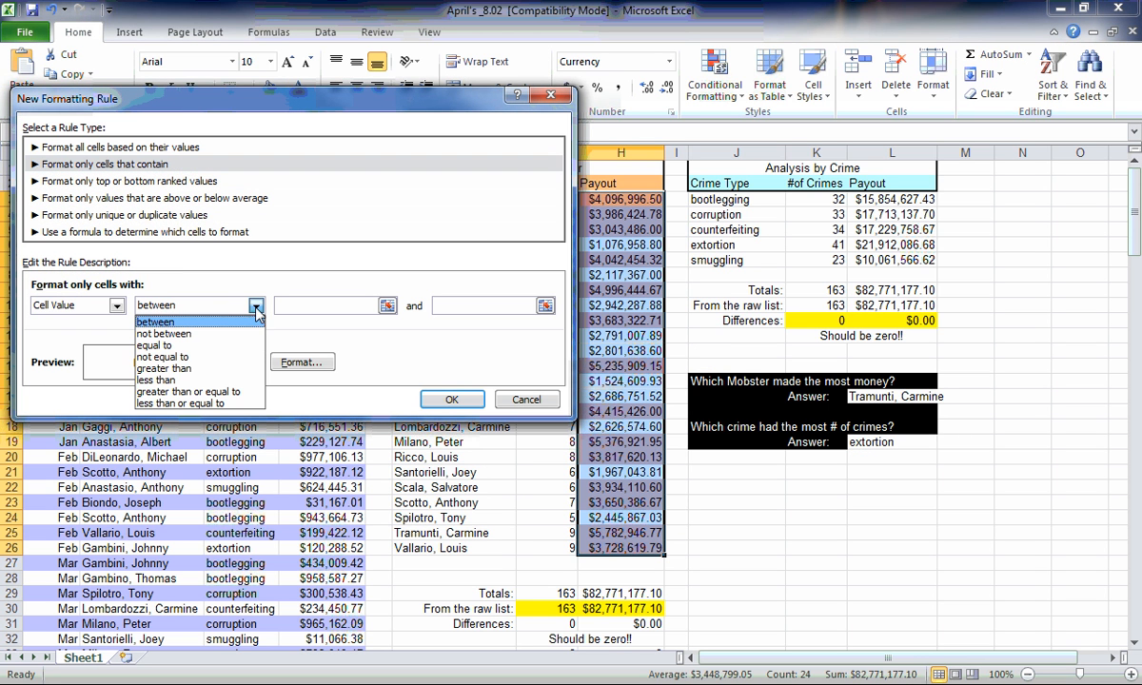
{"action": "left_click", "coordinate": [240, 398]}
{"action": "left_click", "coordinate": [319, 305]}
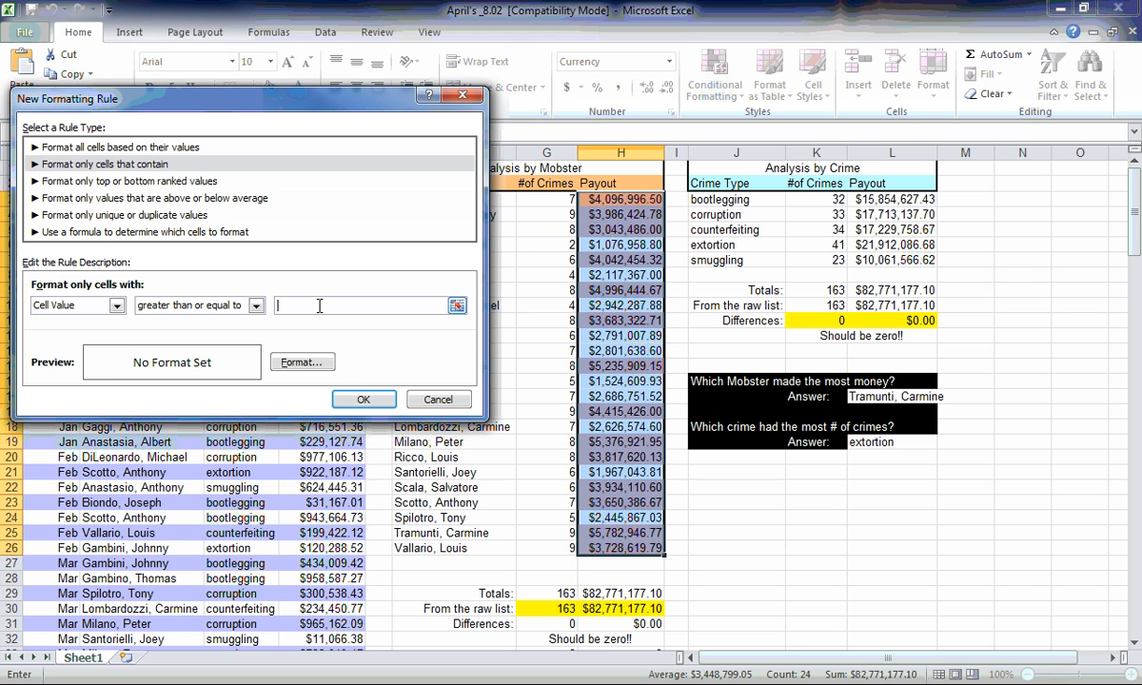
{"action": "type", "text": "4,000,000"}
Give the 4,000,000 payout rule a dark teal background fill and apply it to H3:H26.
{"action": "left_click", "coordinate": [301, 363]}
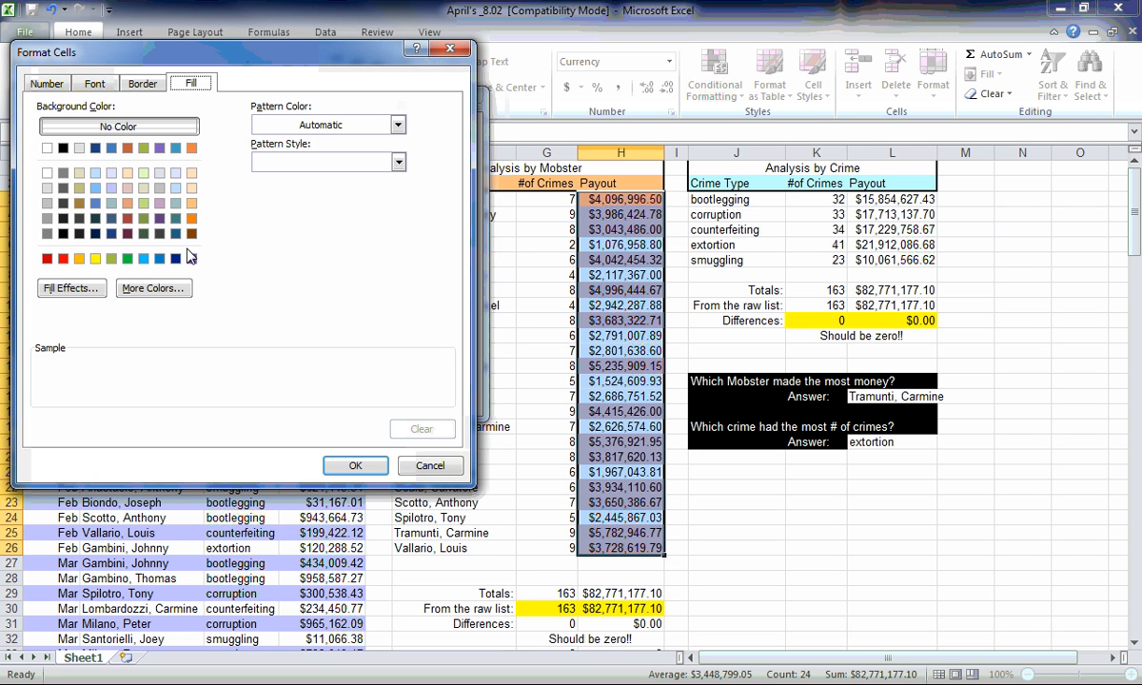
{"action": "left_click", "coordinate": [176, 218]}
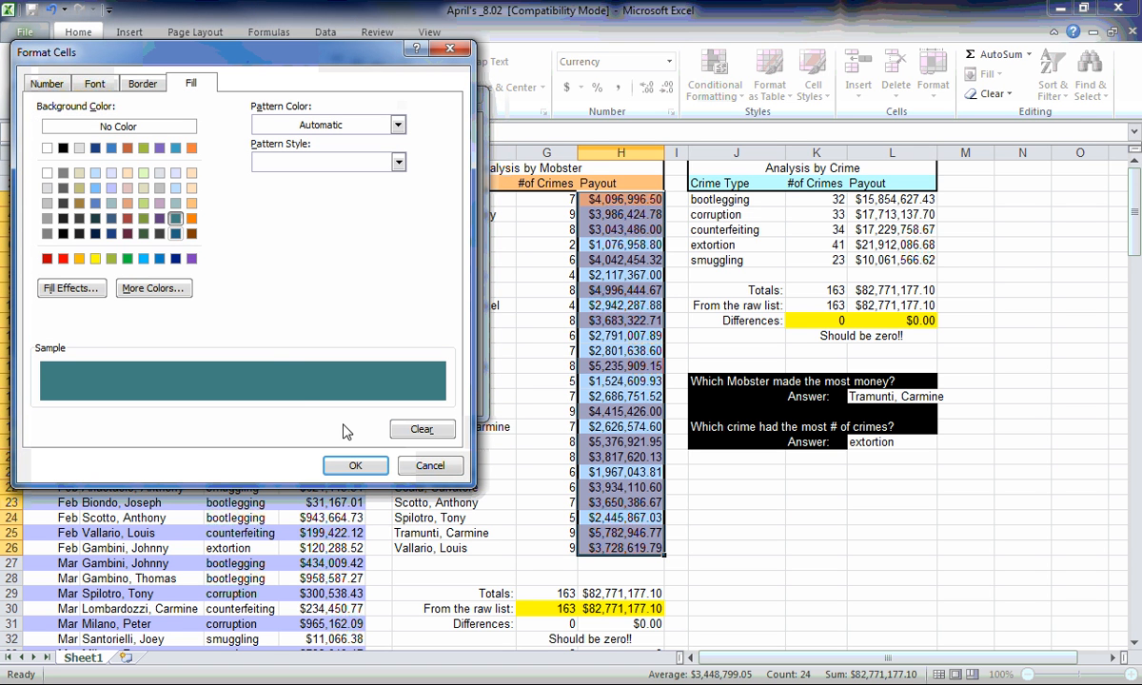
{"action": "left_click", "coordinate": [355, 466]}
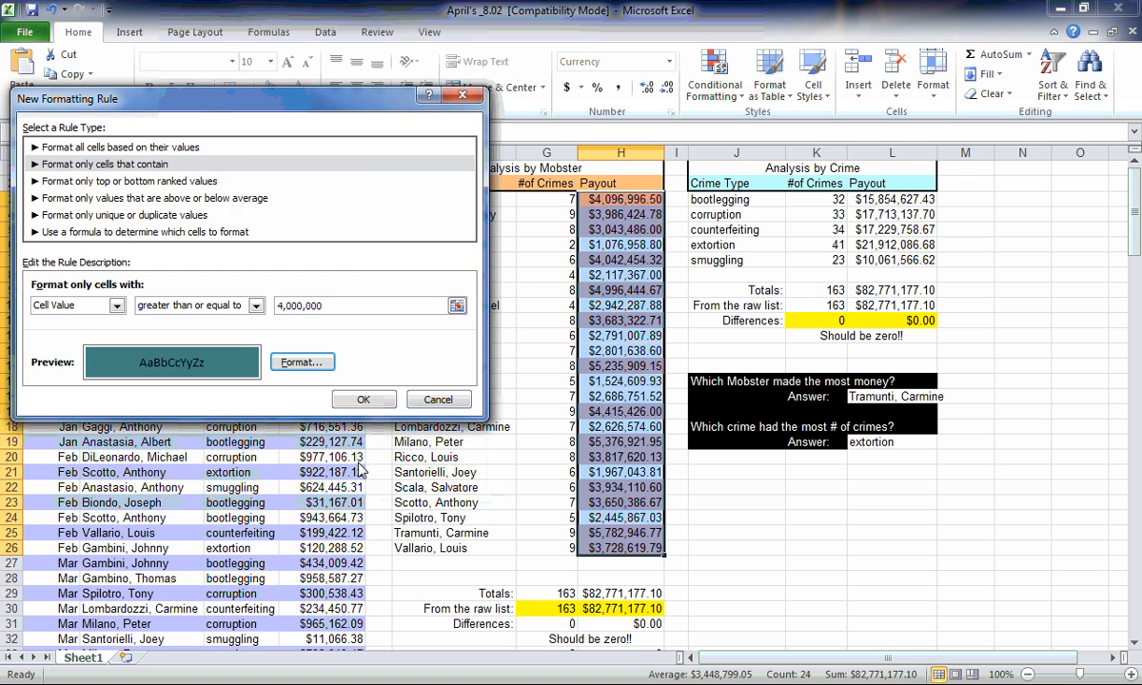
{"action": "left_click", "coordinate": [363, 400]}
{"action": "left_click", "coordinate": [700, 509]}
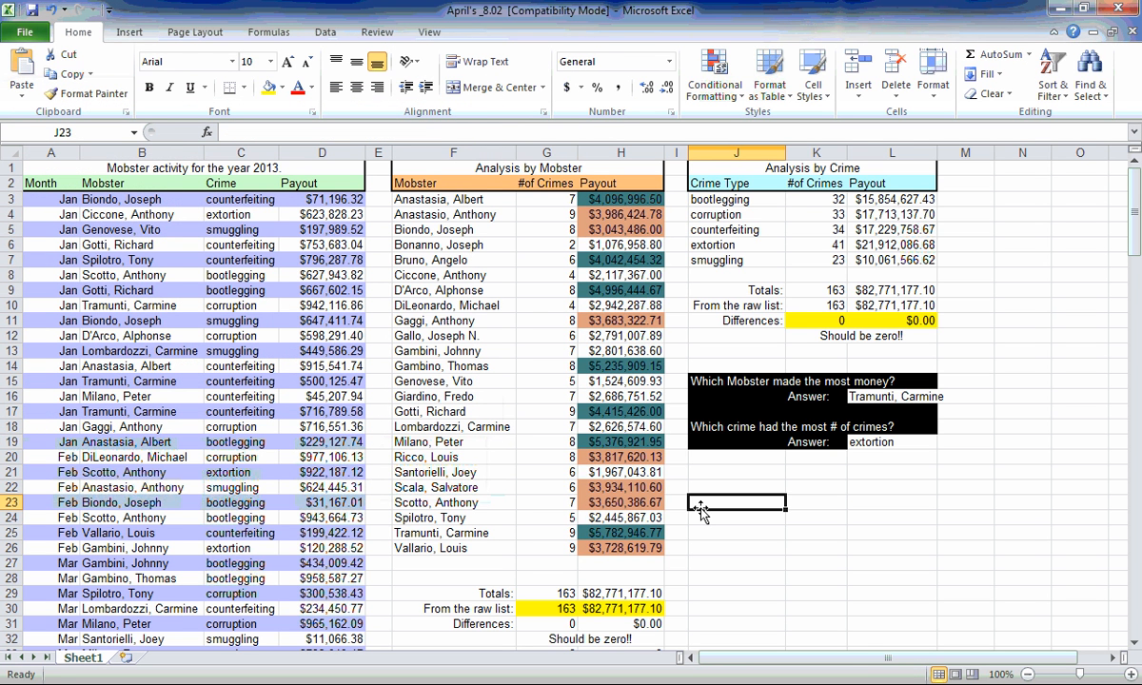